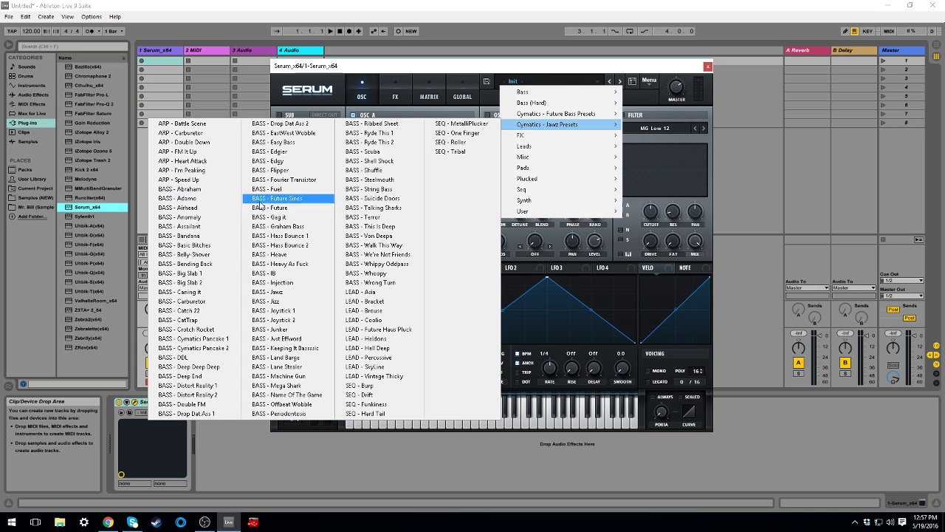
Load the BASS - Future preset from the Cymatics - Jawz Presets bank and review its effects rack and modulation matrix.
left_click(280, 211)
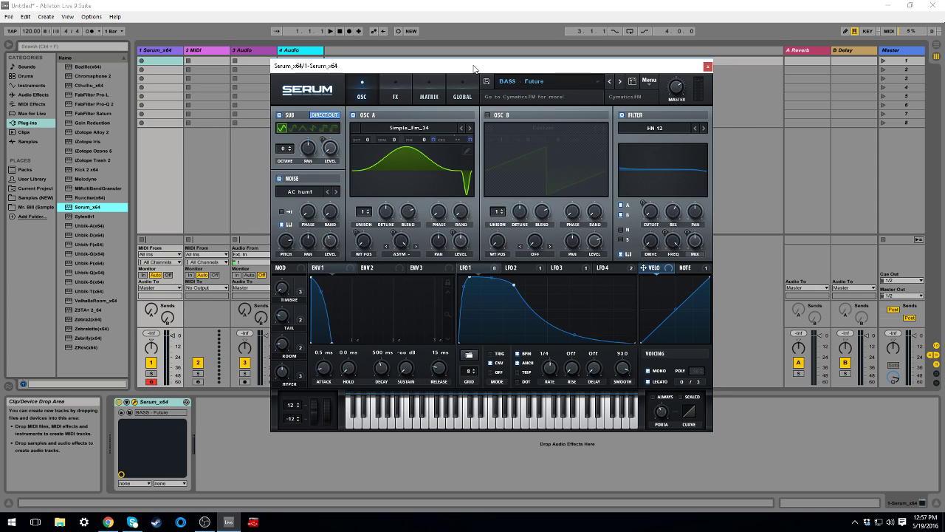
left_click_drag(474, 69, 420, 76)
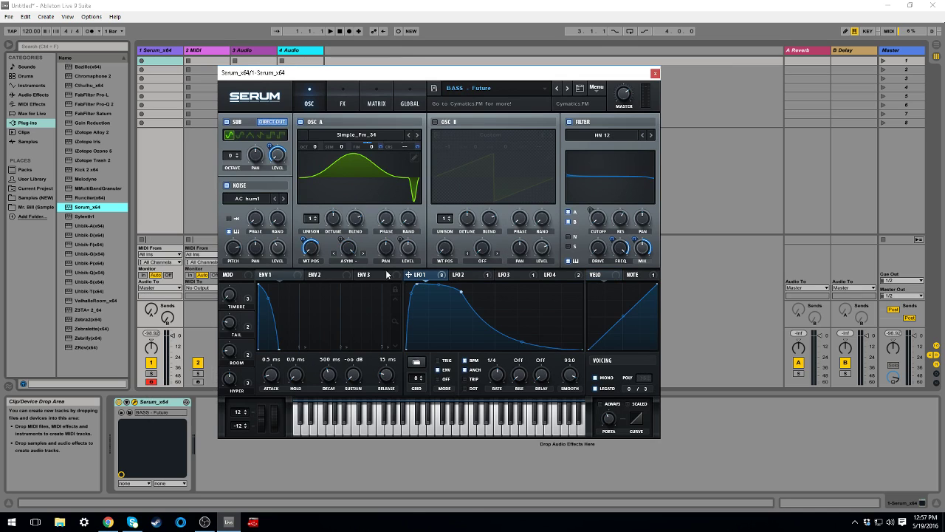
left_click(338, 90)
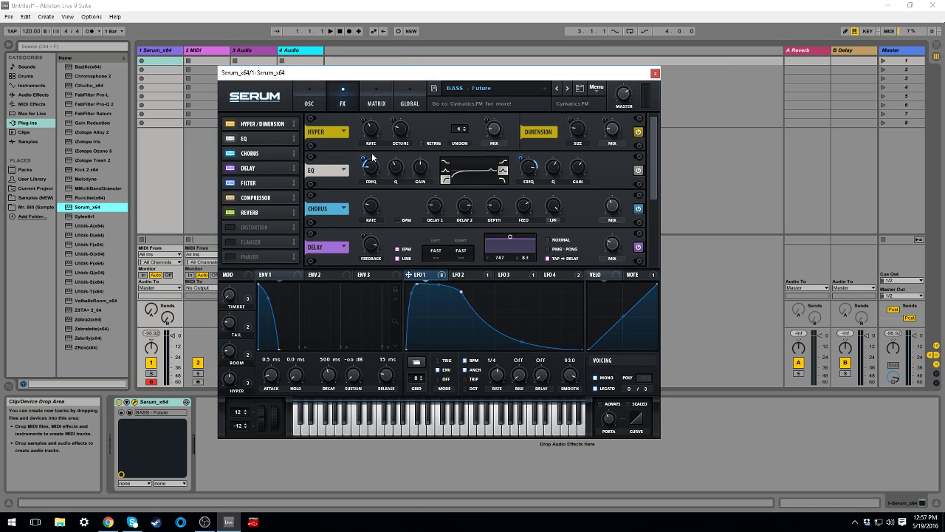
scroll(308, 193, "down", 1)
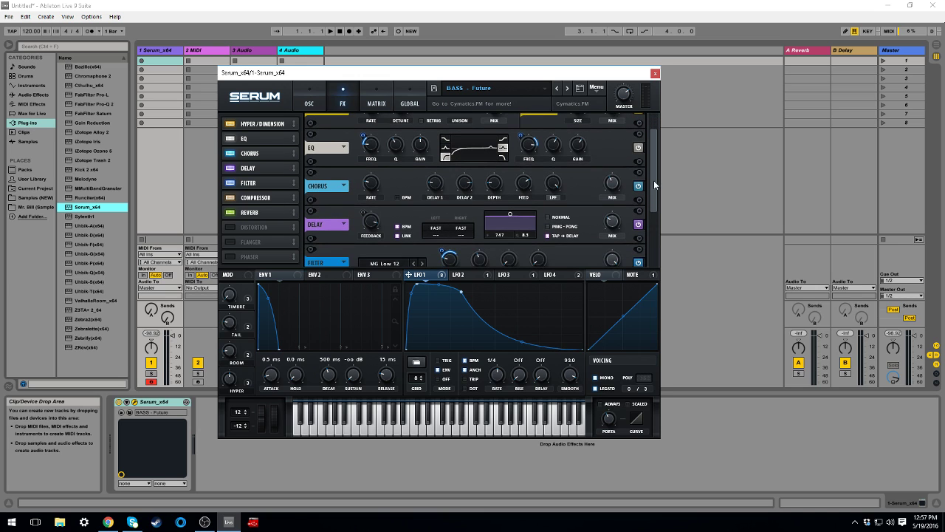
left_click_drag(654, 180, 667, 145)
left_click(373, 103)
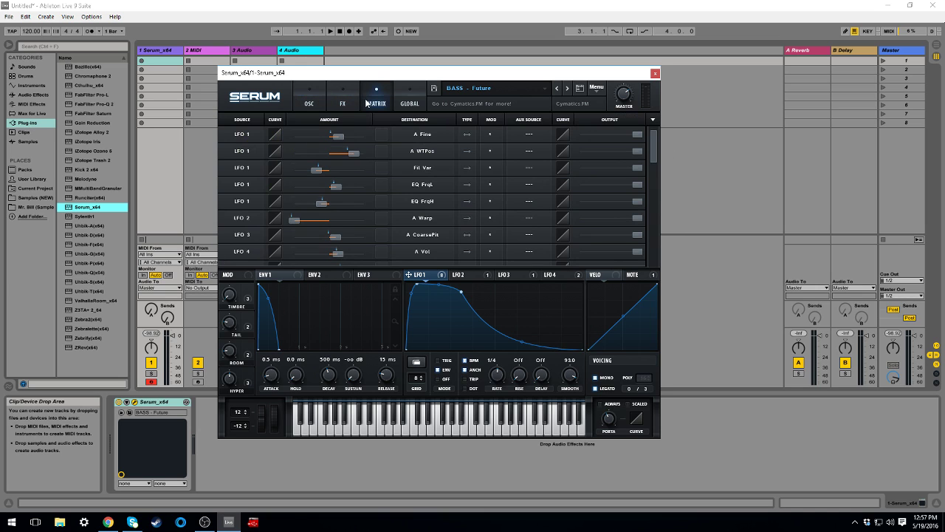
left_click(339, 103)
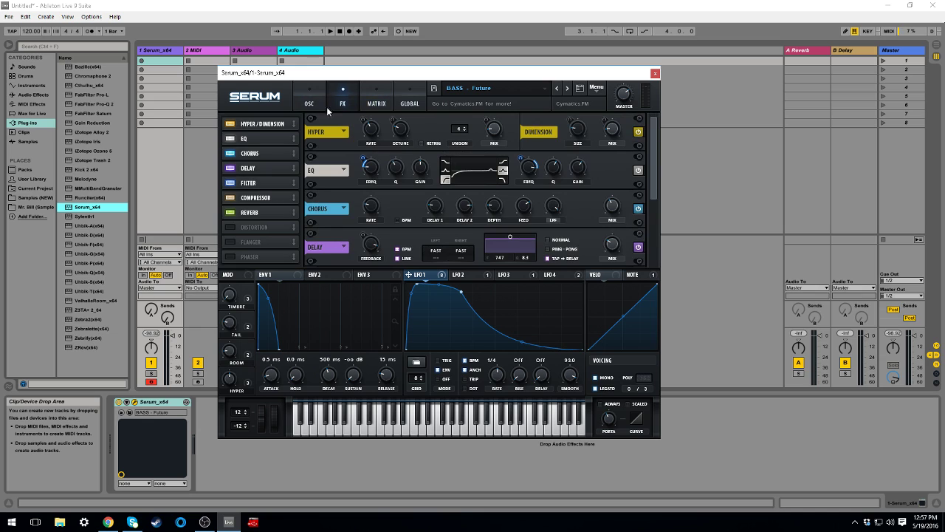
left_click(314, 104)
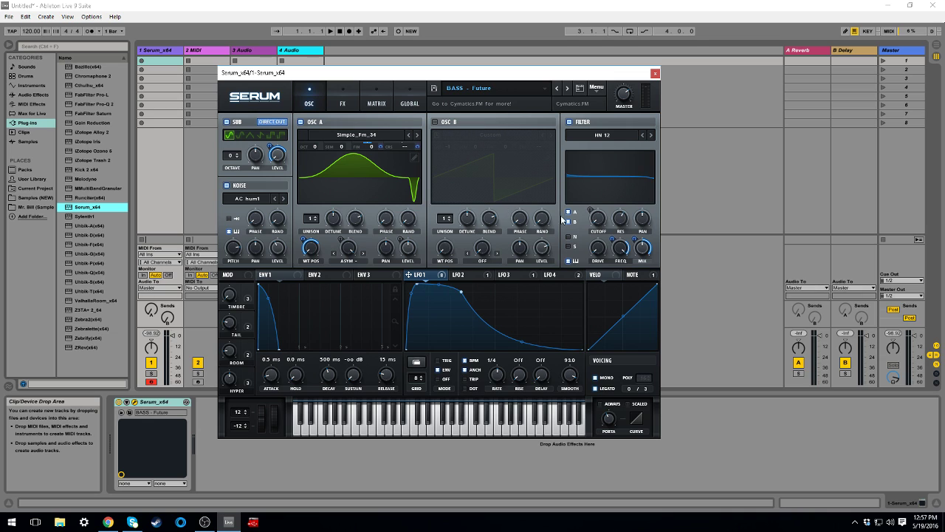
Load the BASS - Graham Bass preset from the Cymatics - Jawz Presets bank.
left_click(506, 96)
mouse_move(526, 131)
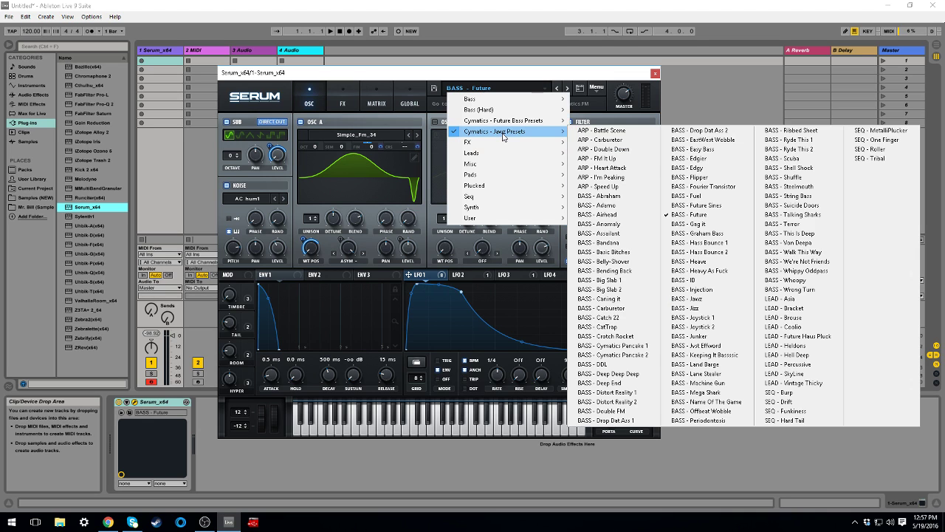
left_click(728, 233)
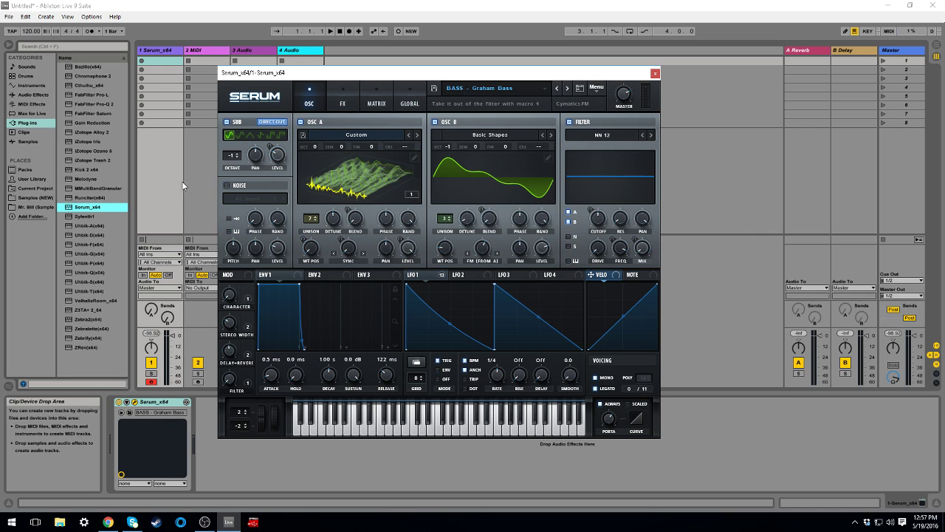
Focus the Serum track and audition the preset with computer-keyboard notes lowered to the C1 to D2 octave.
left_click(157, 46)
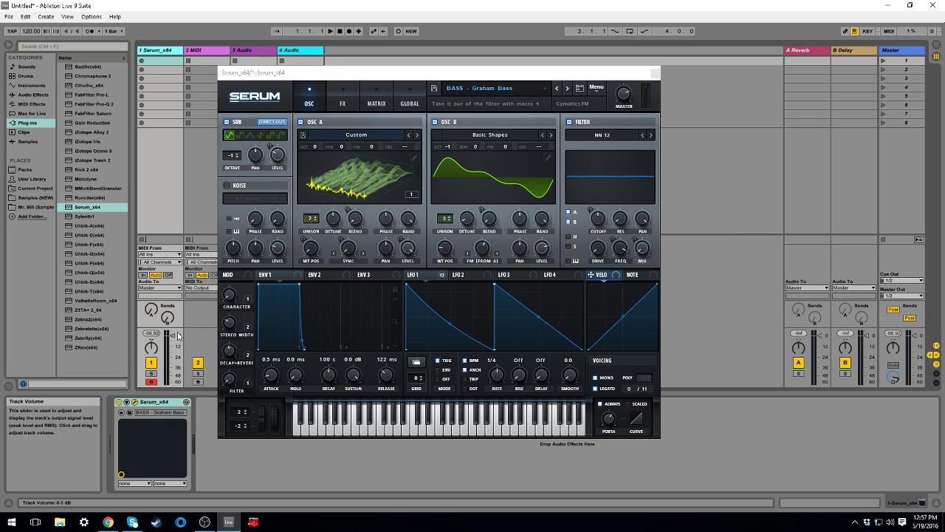
key("d")
key("z")
key("d")
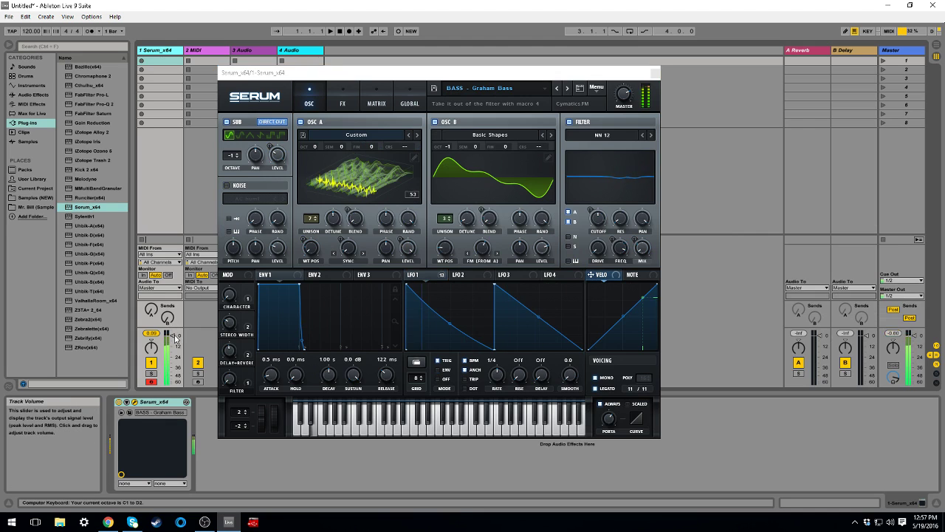
key("z")
key("d")
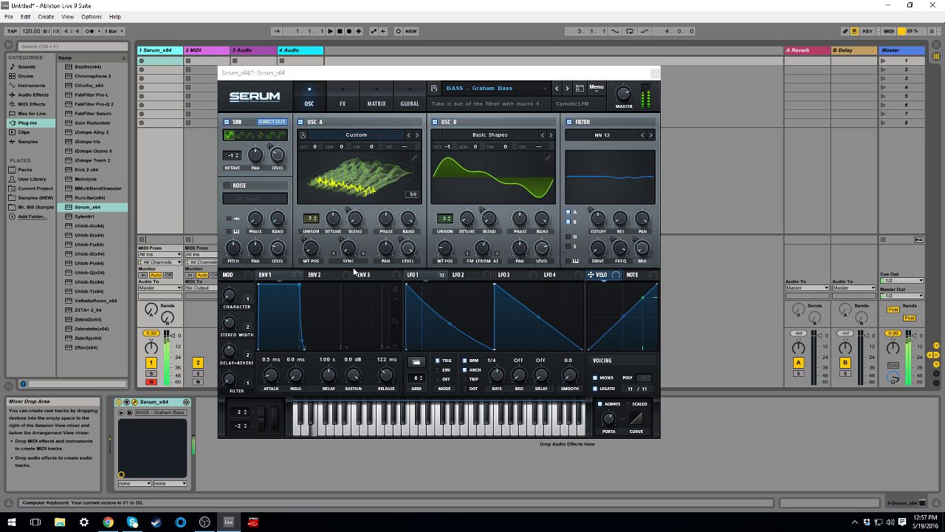
Load the BASS - Jawz preset from the Cymatics - Jawz Presets bank and advance to the following preset.
left_click(537, 91)
mouse_move(517, 130)
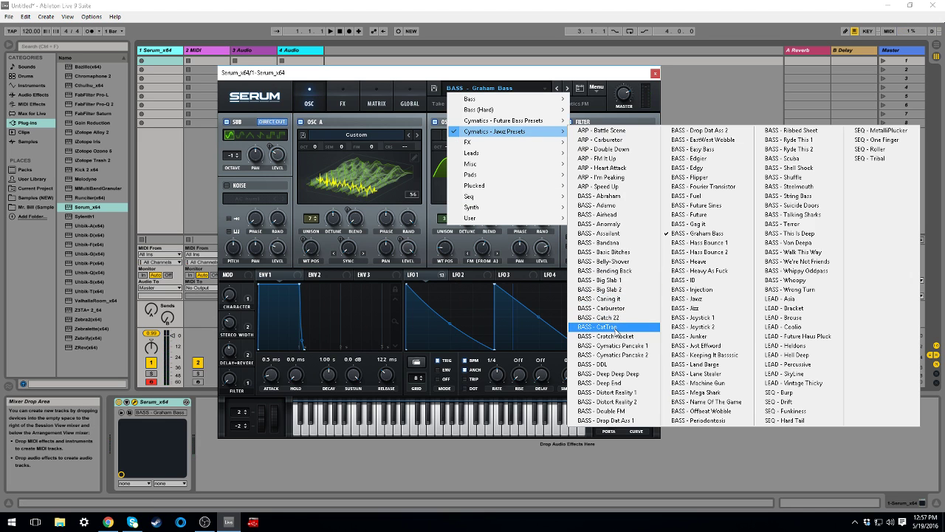
left_click(685, 300)
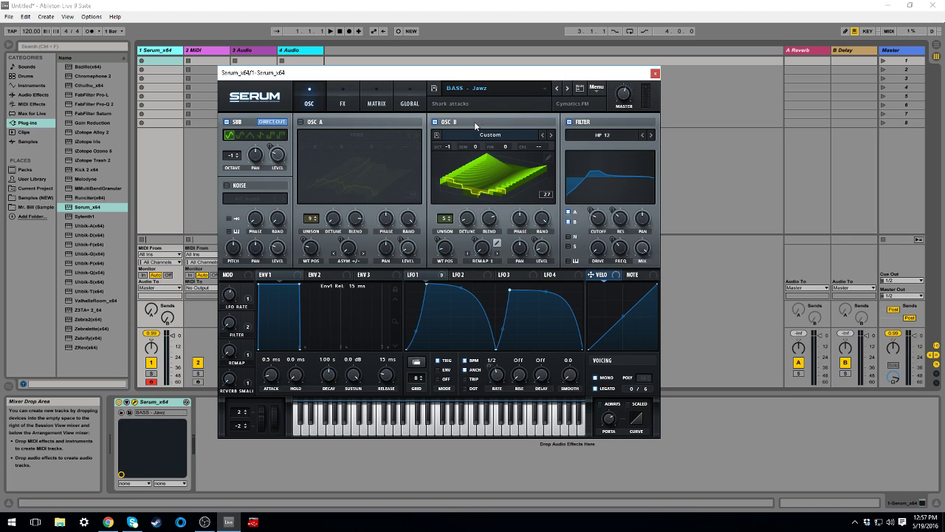
left_click(567, 88)
Load the BASS - Flipper preset from the Cymatics - Jawz Presets bank and play a note to audition it.
left_click(539, 91)
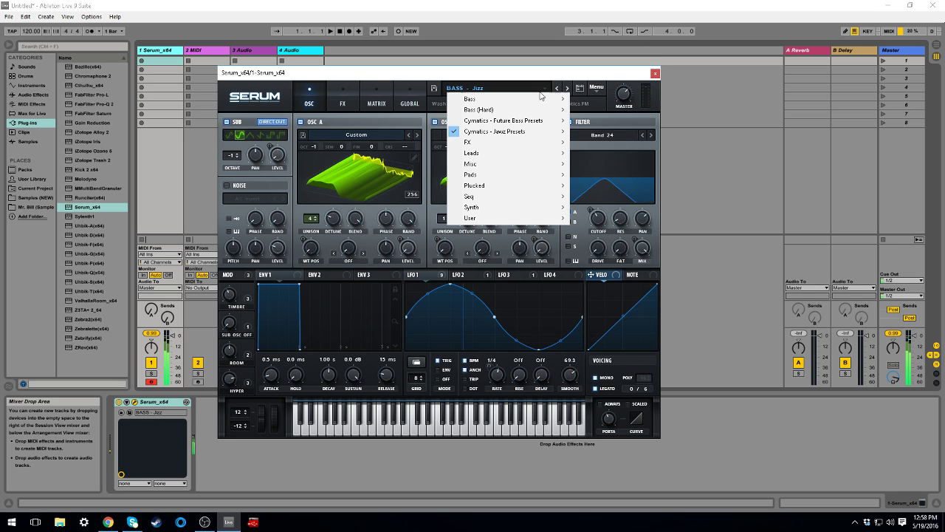
mouse_move(489, 131)
left_click(690, 177)
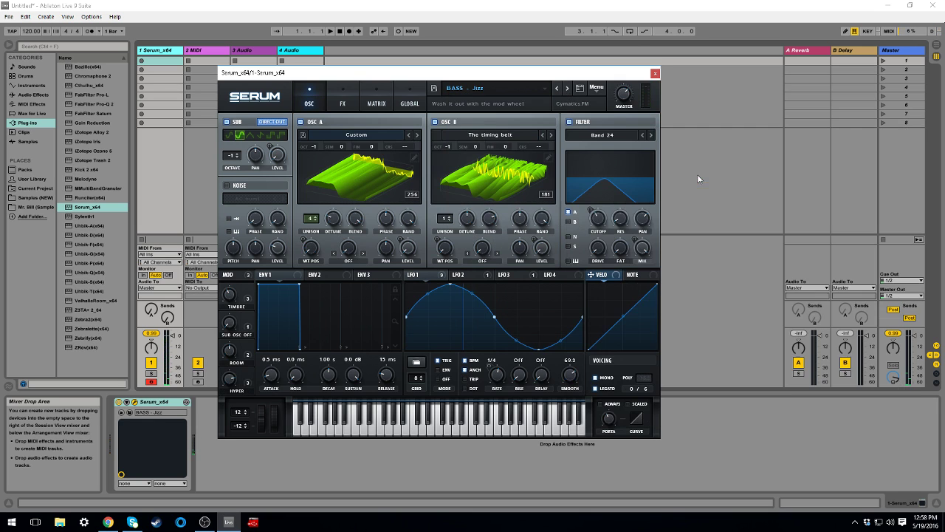
key("d")
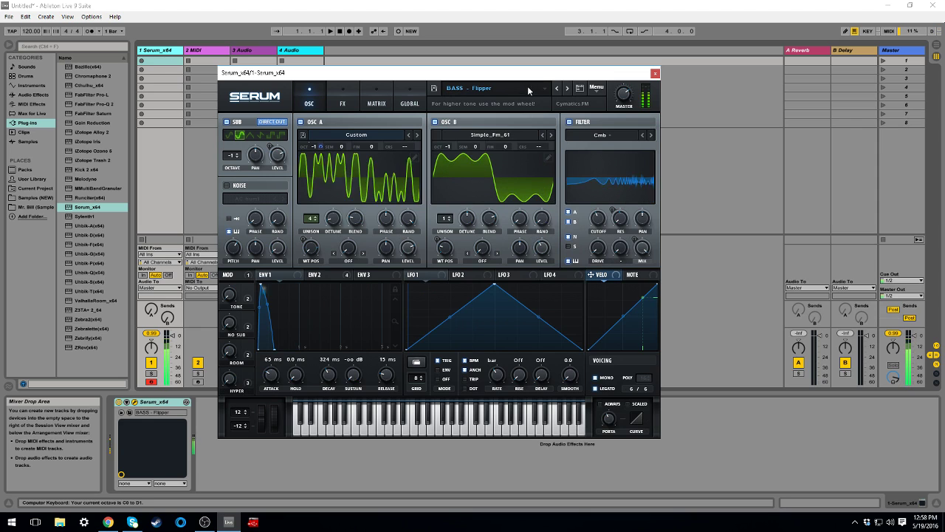
Load the BASS - Assailant preset from the Cymatics - Jawz Presets bank and play a note to audition it.
left_click(539, 90)
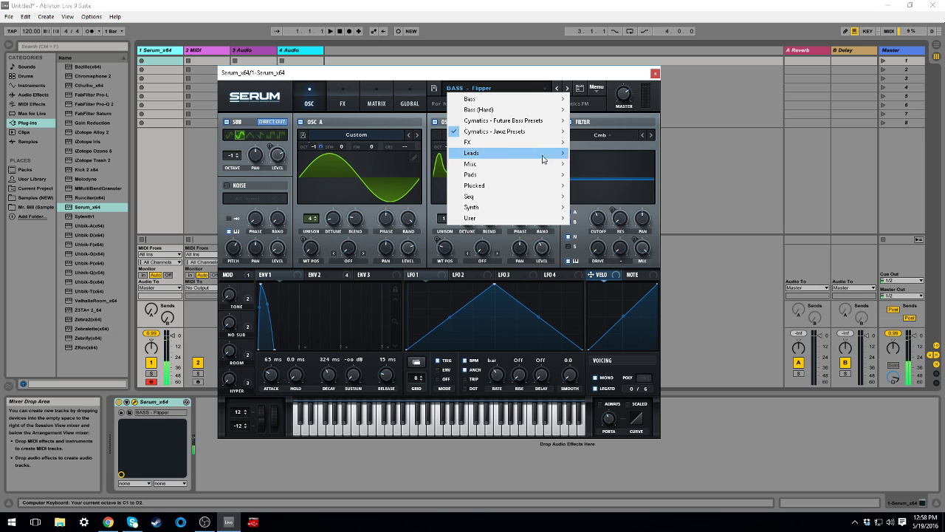
mouse_move(520, 137)
left_click(603, 225)
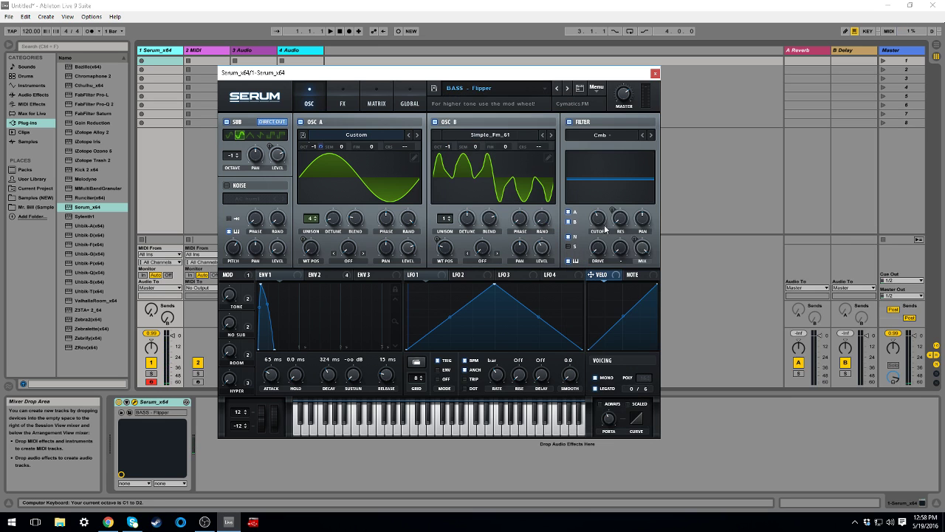
left_click(569, 90)
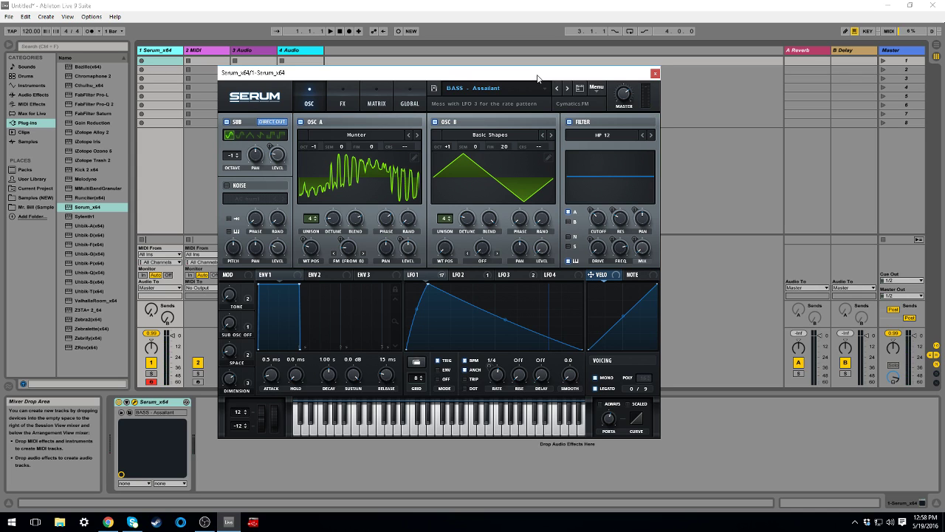
key("f")
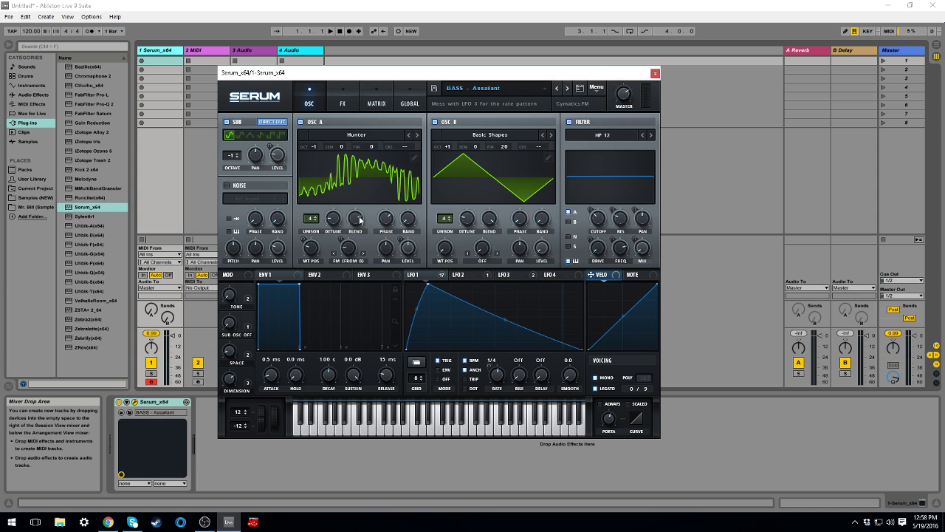
Examine the shapes and targets of LFO 1 to LFO 4 in the BASS - Assailant preset while playing notes.
left_click(510, 276)
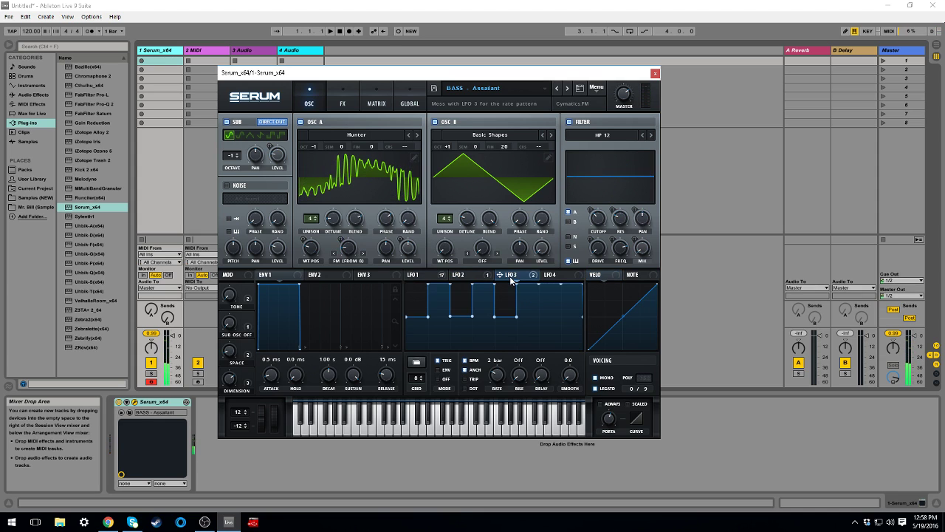
left_click(551, 277)
left_click(464, 276)
left_click(433, 275)
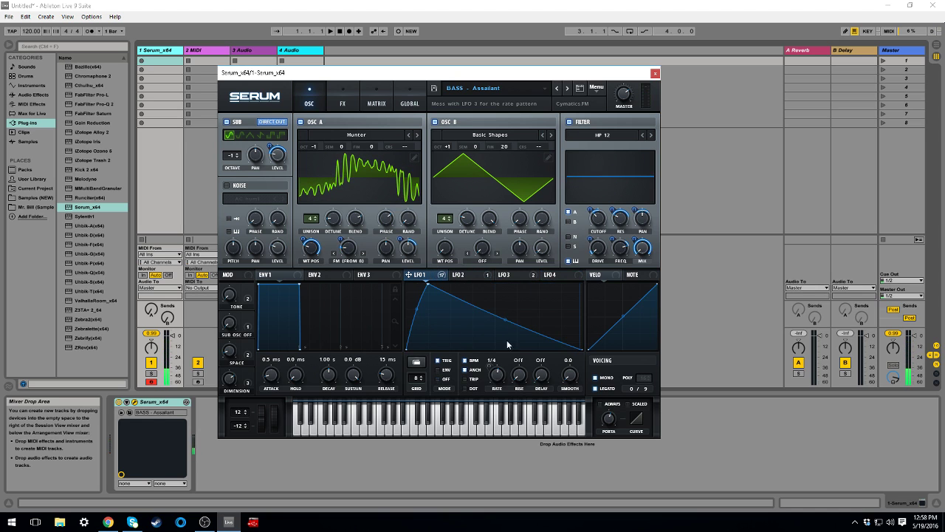
key("f")
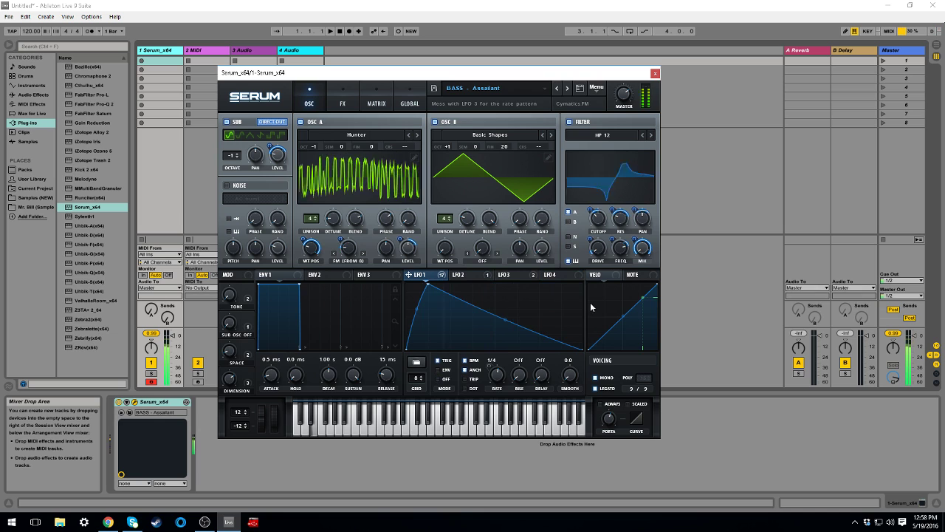
left_click(486, 277)
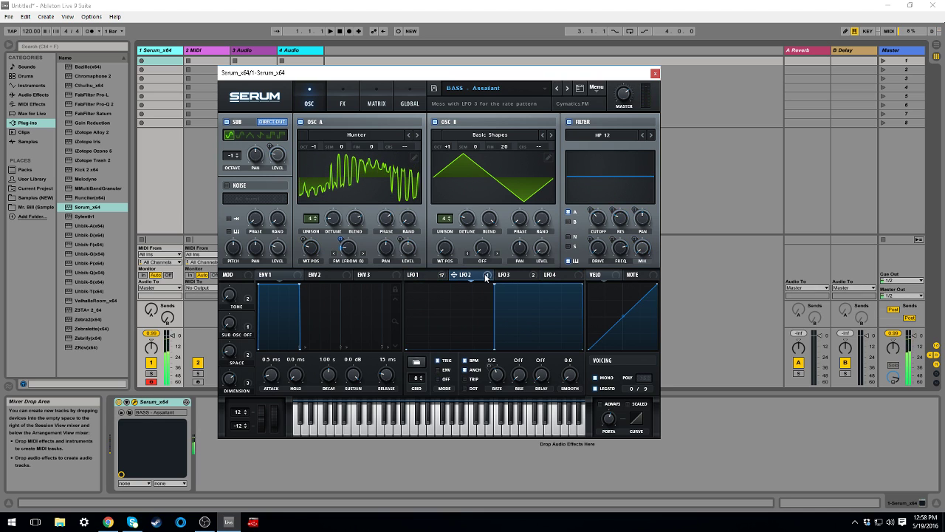
left_click(424, 278)
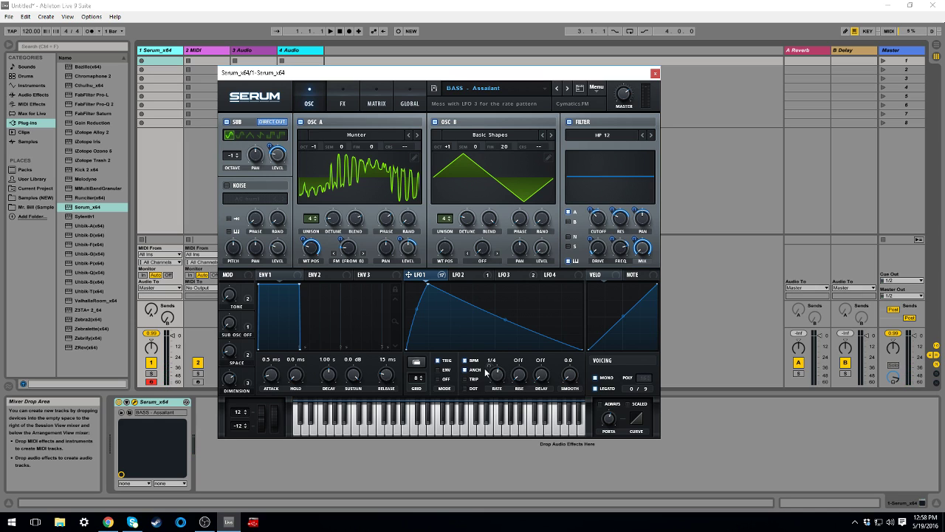
left_click(470, 277)
left_click(420, 275)
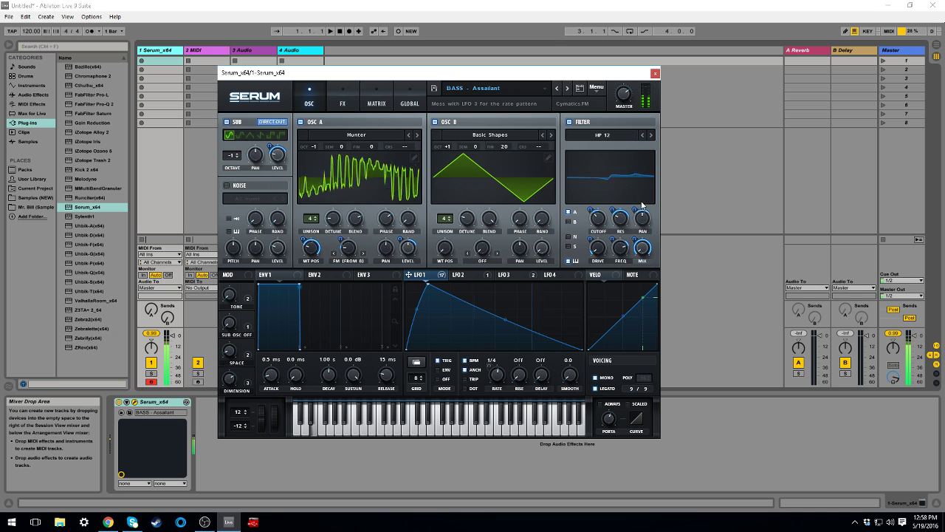
Check the filter's resonance and cutoff knobs and review the modulation matrix routings of the BASS - Assailant preset.
mouse_move(619, 231)
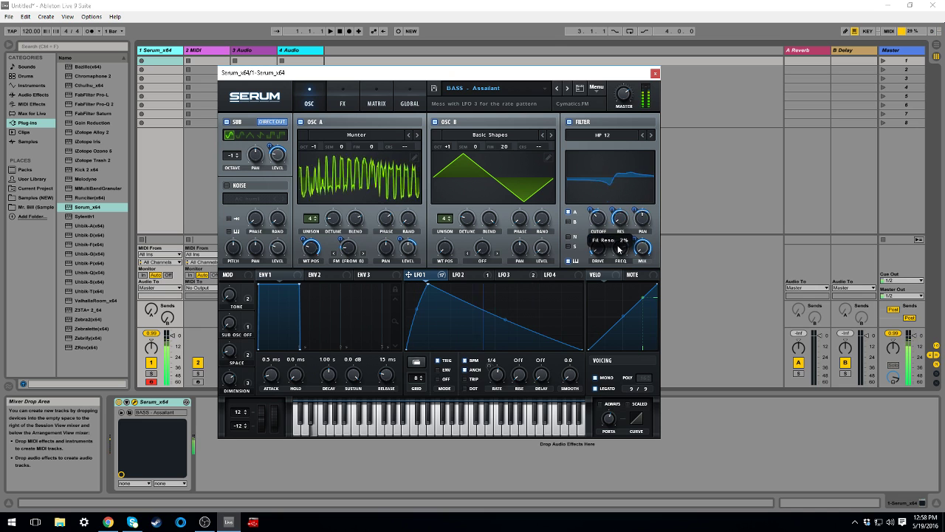
mouse_move(619, 231)
left_mouse_down()
mouse_move(630, 183)
mouse_move(619, 225)
left_mouse_up()
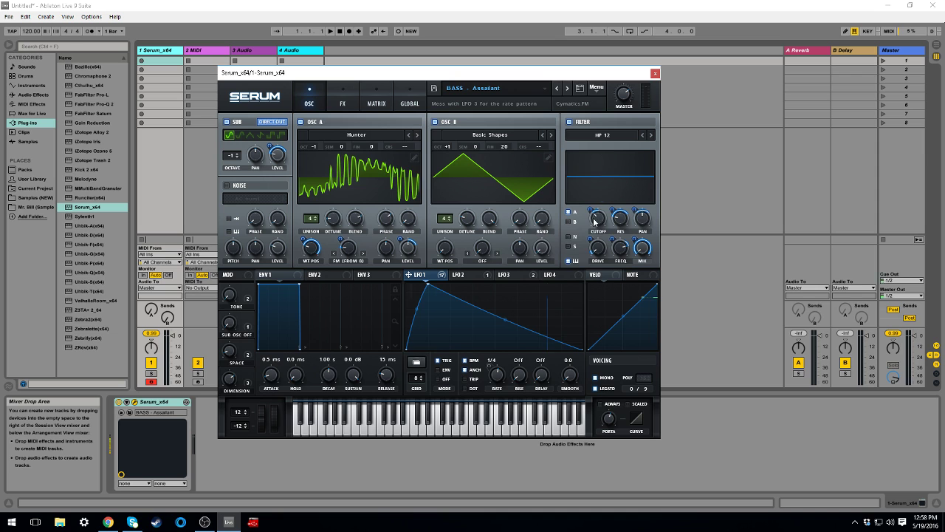
mouse_move(599, 213)
left_mouse_down()
mouse_move(600, 202)
mouse_move(592, 234)
mouse_move(590, 199)
left_mouse_up()
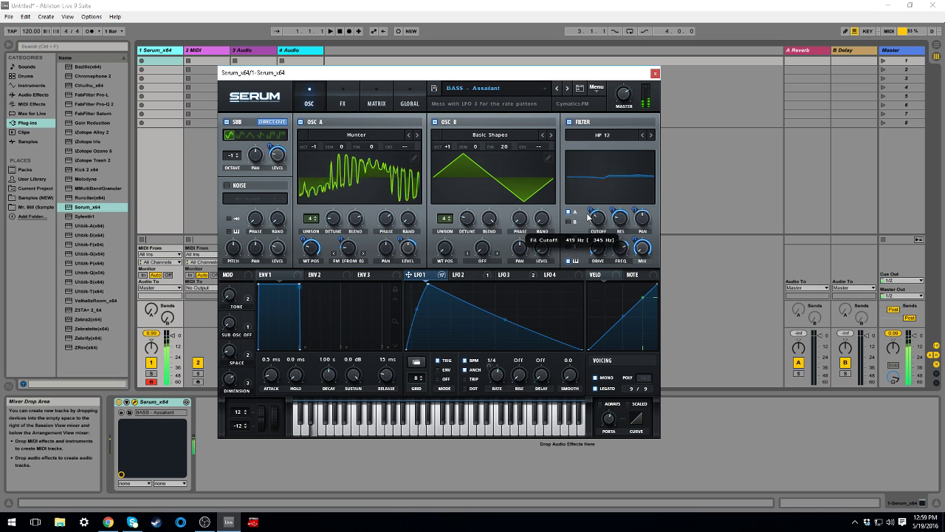
left_click(374, 100)
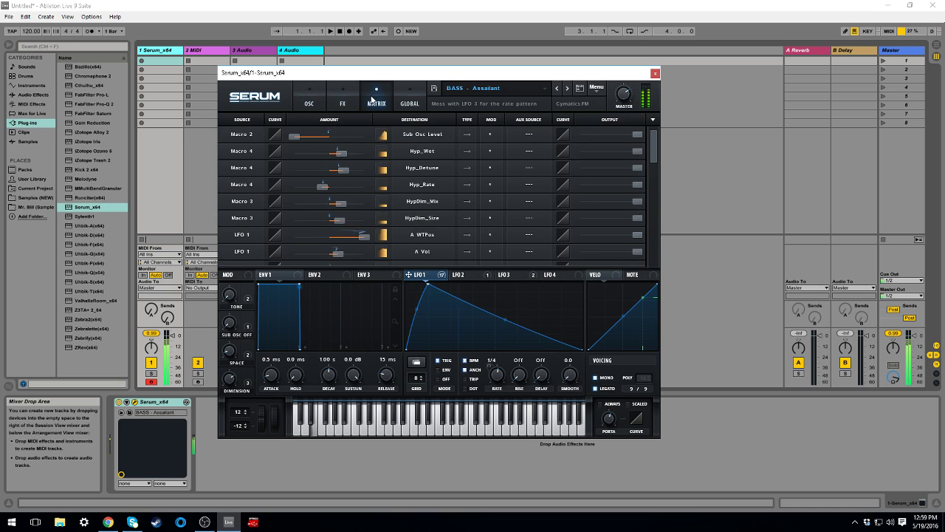
scroll(388, 200, "down", 1)
scroll(388, 200, "down", 1)
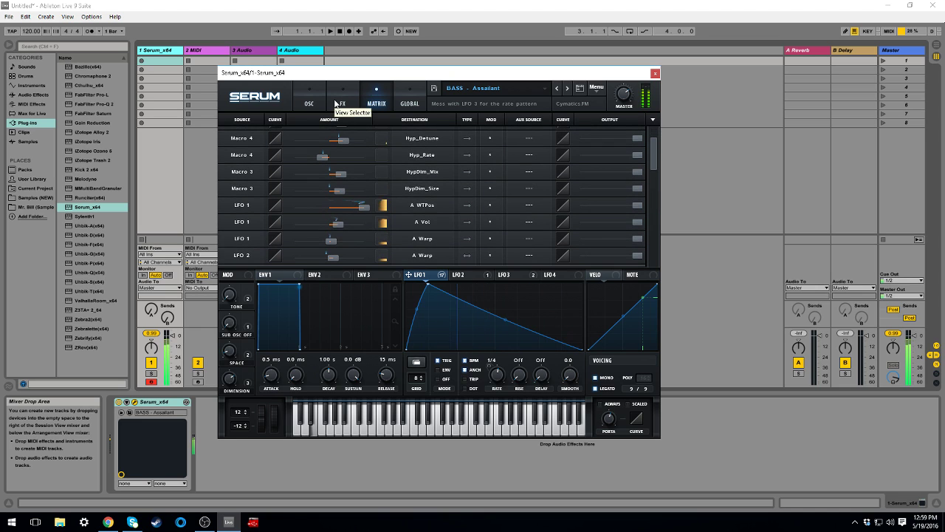
Set the project tempo to 150 BPM and audition the BASS - Assailant preset with its effects rack shown.
left_click_drag(31, 31, 31, 14)
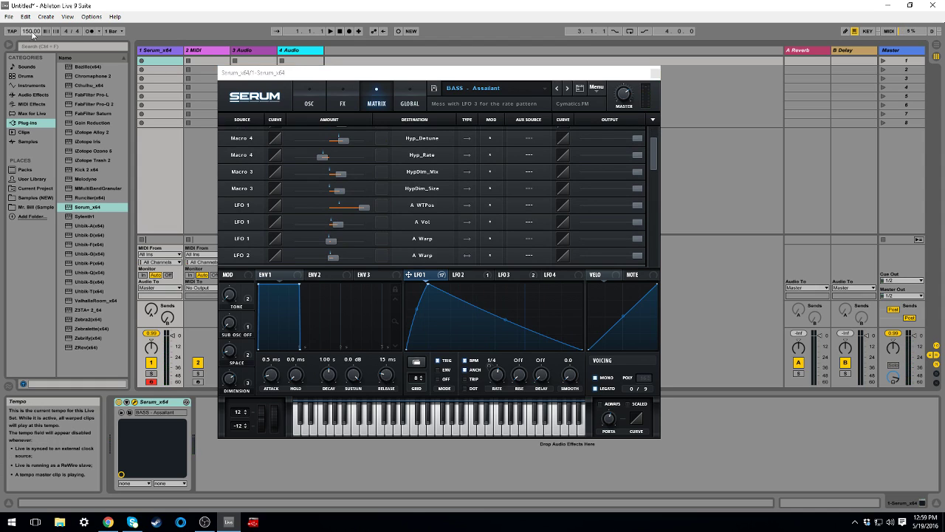
key("d")
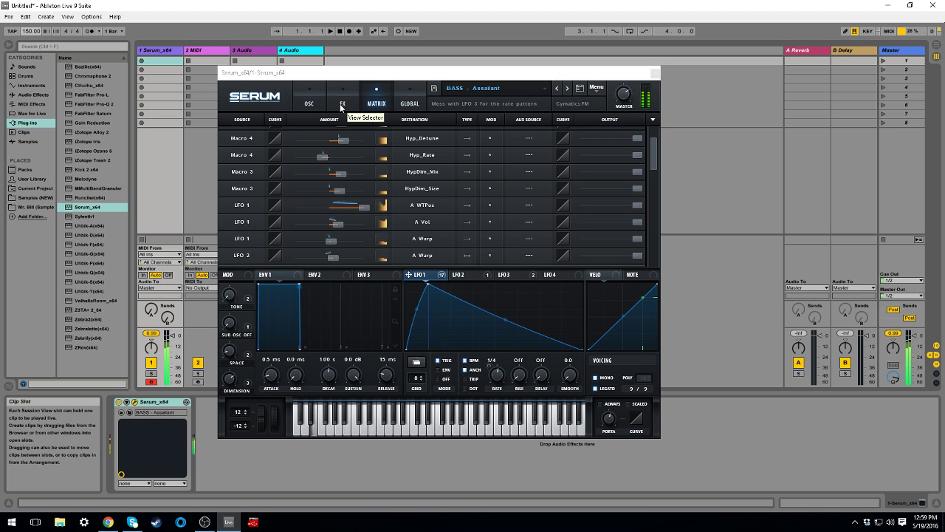
left_click(339, 103)
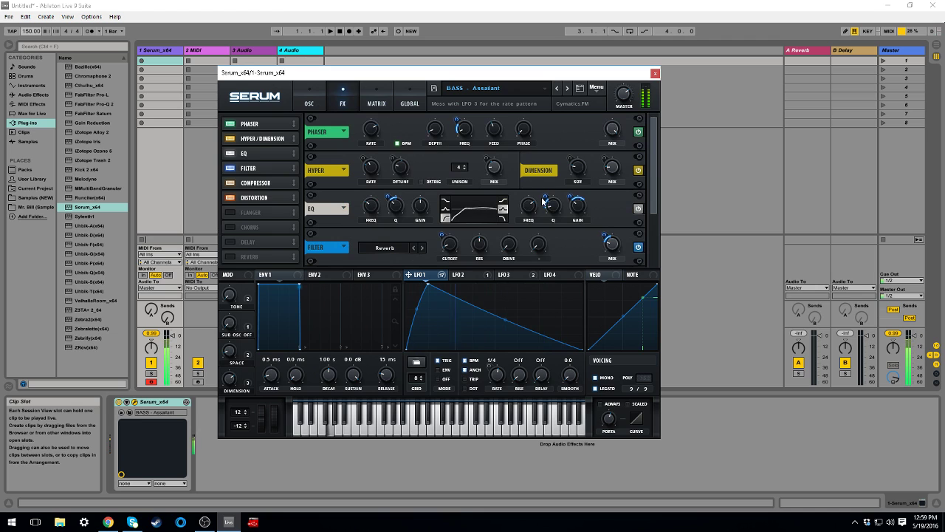
Show the oscillator page and audition the following presets: BASS - Bandana, BASS - Basic Bitches and BASS - Belly-Shover.
left_click(310, 103)
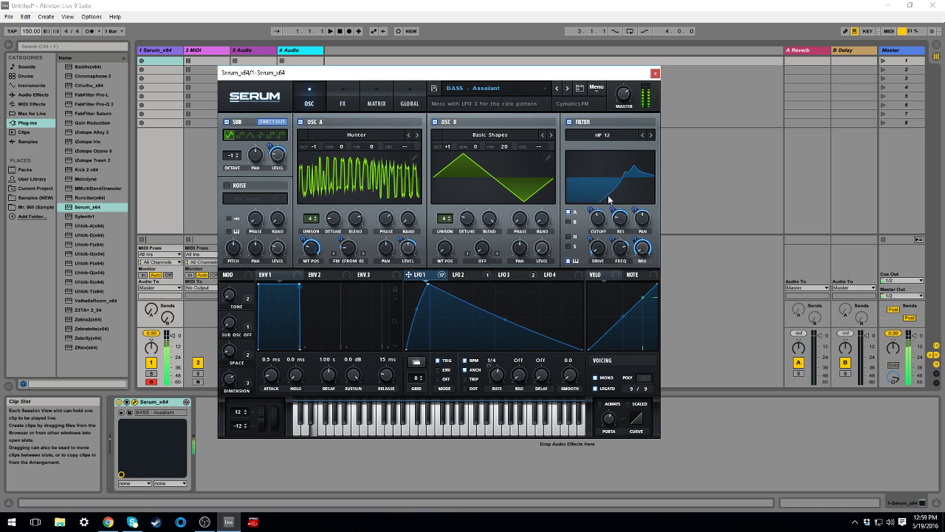
left_click(568, 89)
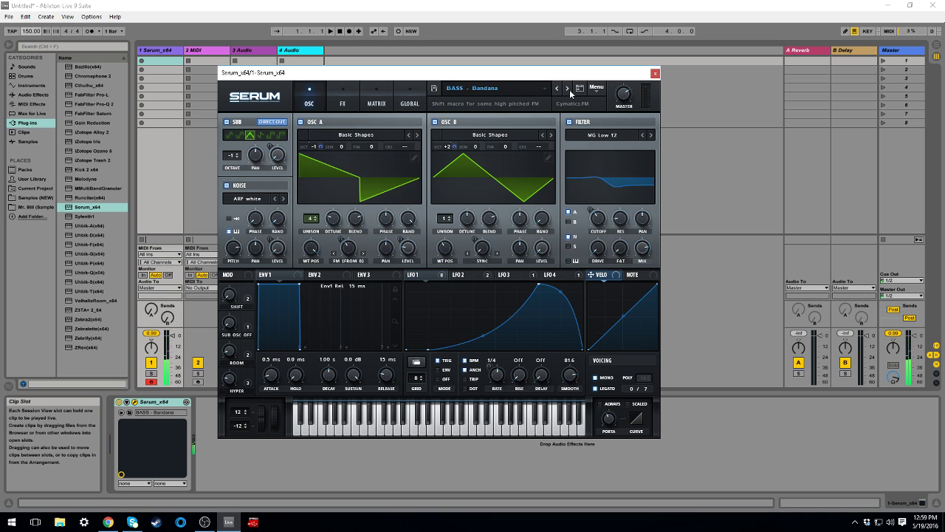
left_click(568, 90)
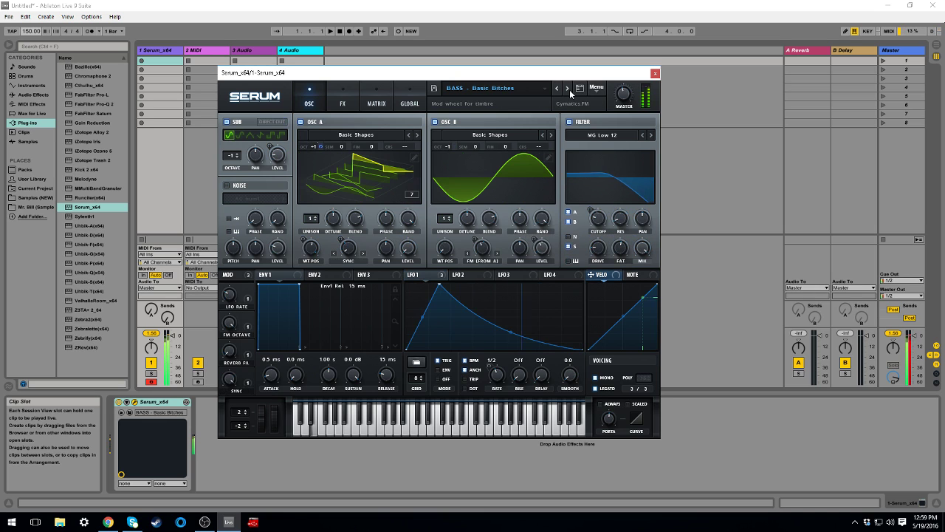
left_click(568, 89)
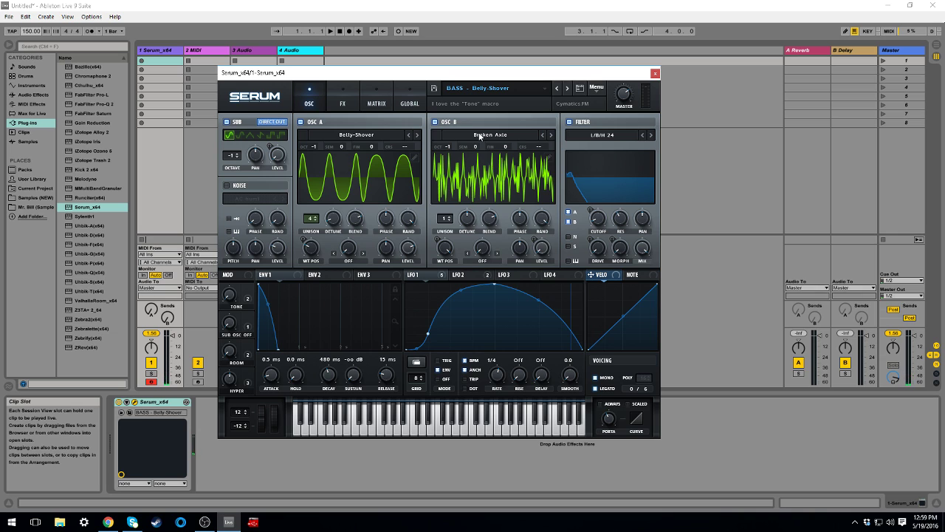
Load the BASS - Whippy Oddpass preset from the Cymatics - Jawz Presets bank and audition it.
left_click(519, 94)
mouse_move(502, 131)
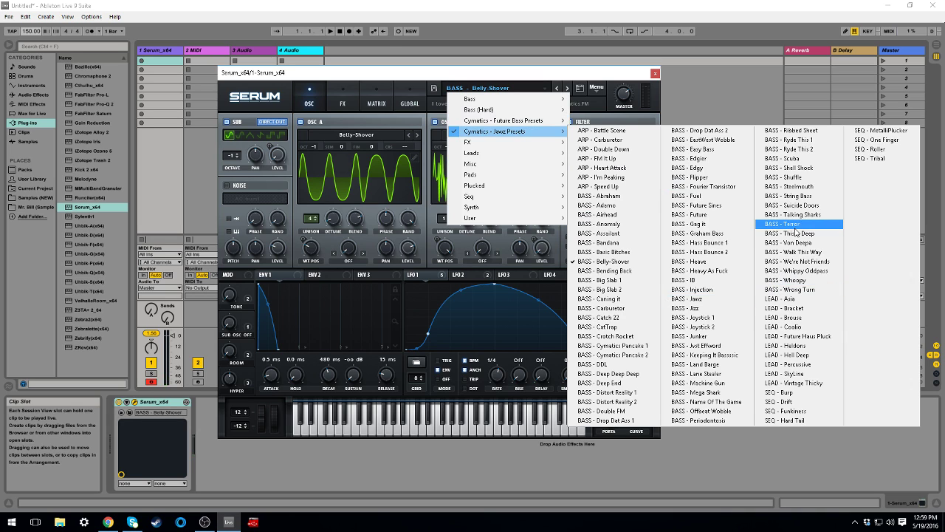
left_click(797, 271)
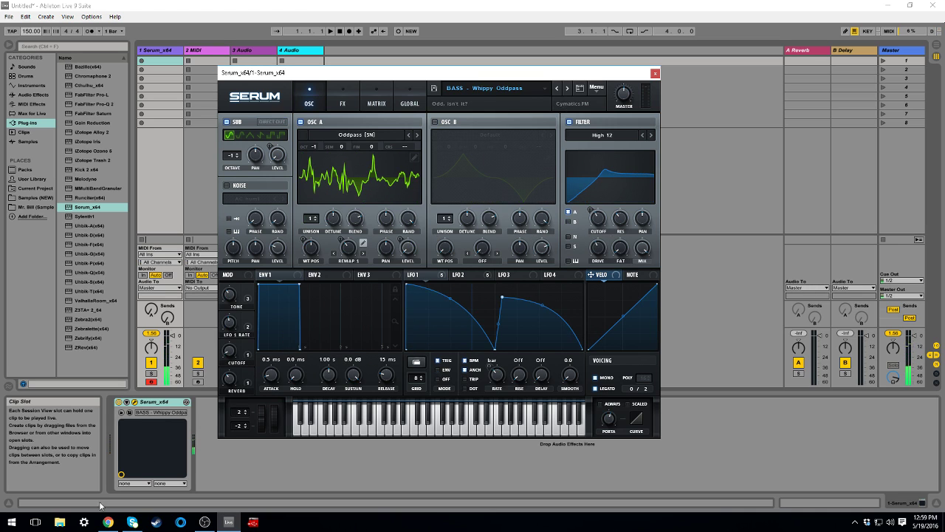
Switch to File Explorer and open the Cymatics - Jawz Ableton Project Files folder inside the Cymatics folder.
left_click(59, 522)
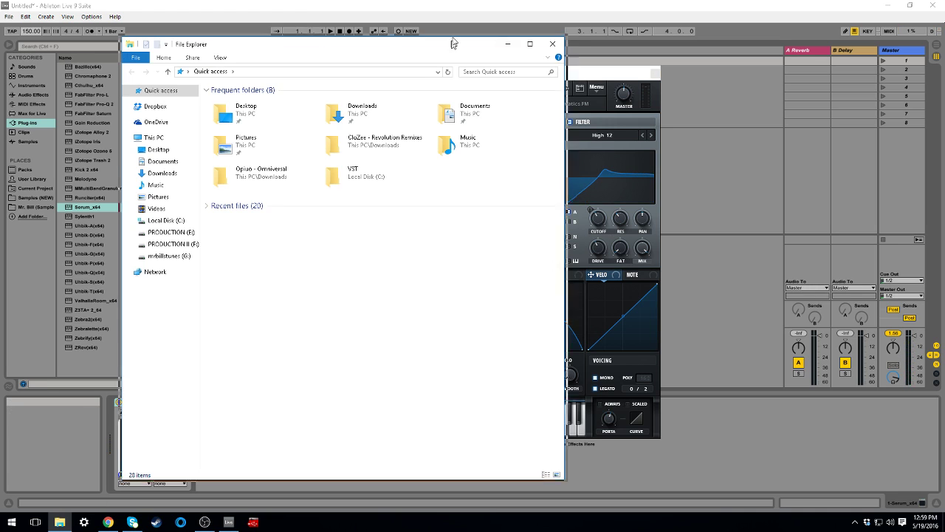
left_click_drag(454, 45, 944, 44)
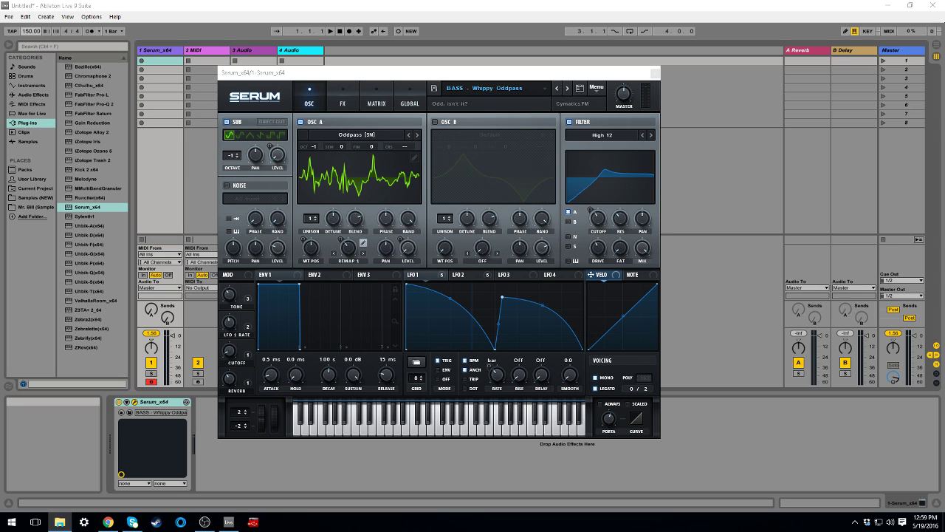
left_click_drag(517, 0, 476, 3)
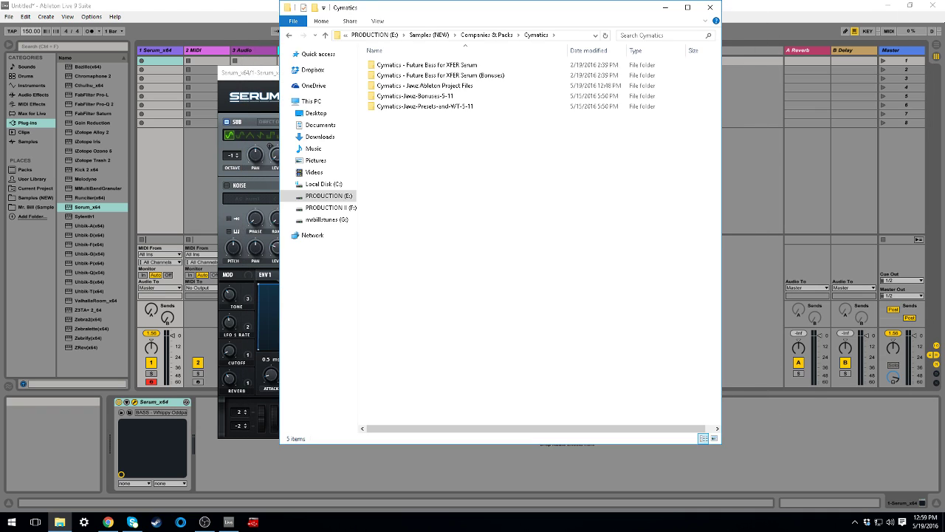
left_click_drag(535, 22, 523, 63)
double_click(425, 127)
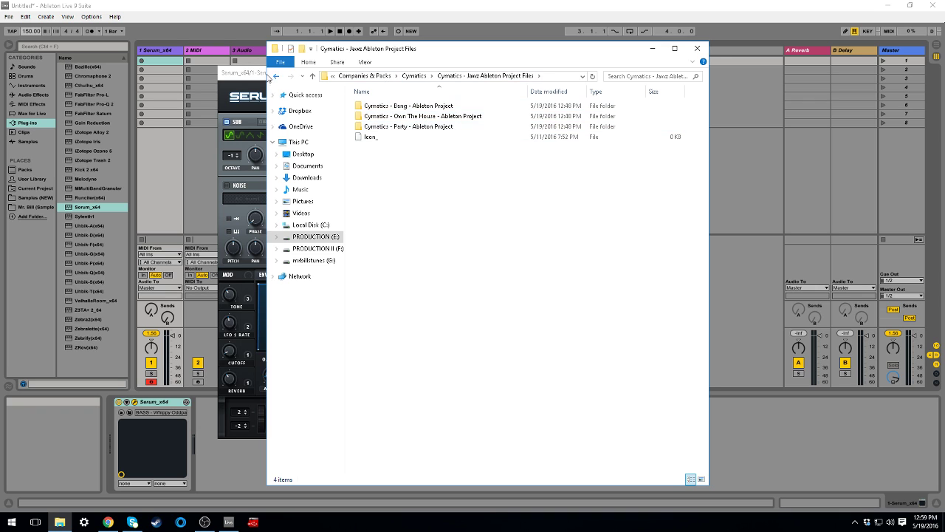
left_click(242, 74)
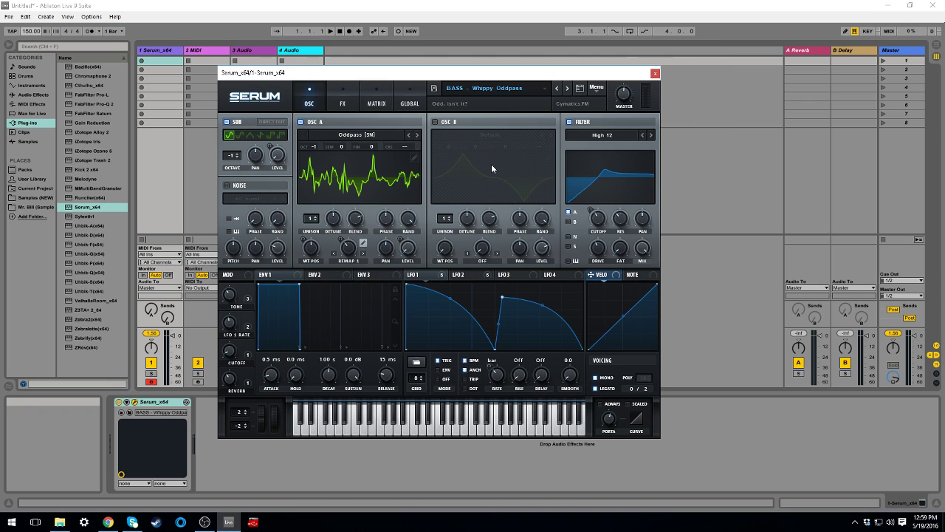
key("alt+Tab")
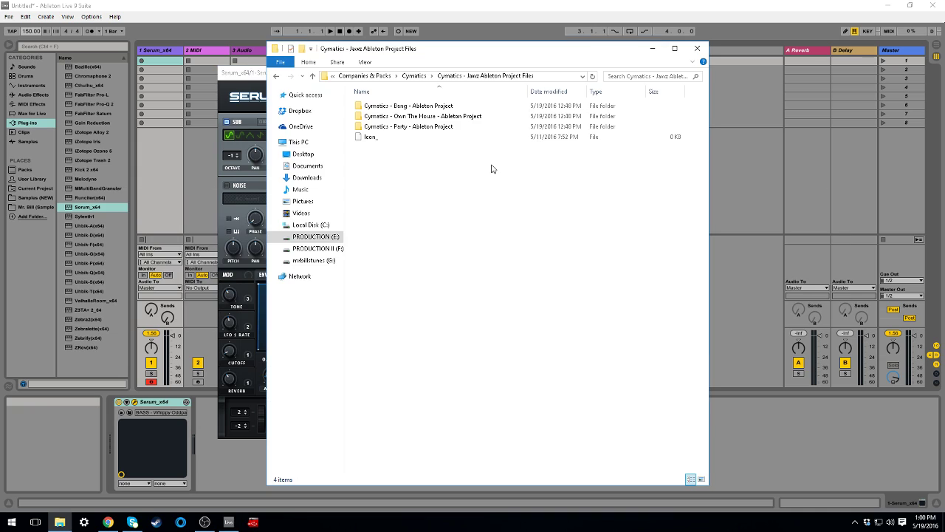
Open the Live set Cymatics - Party - Ableton Project.als from its project folder, discarding the changes to the untitled set.
left_click(419, 108)
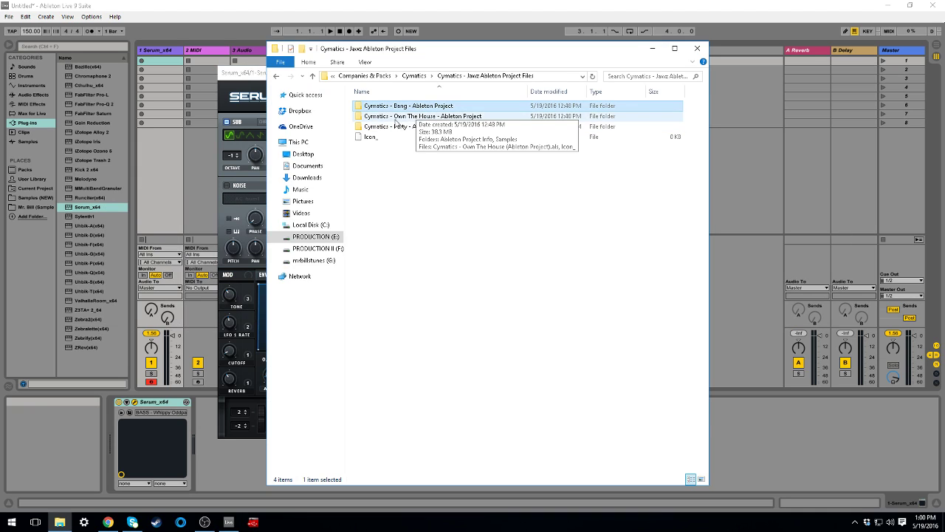
left_click(416, 127)
double_click(417, 128)
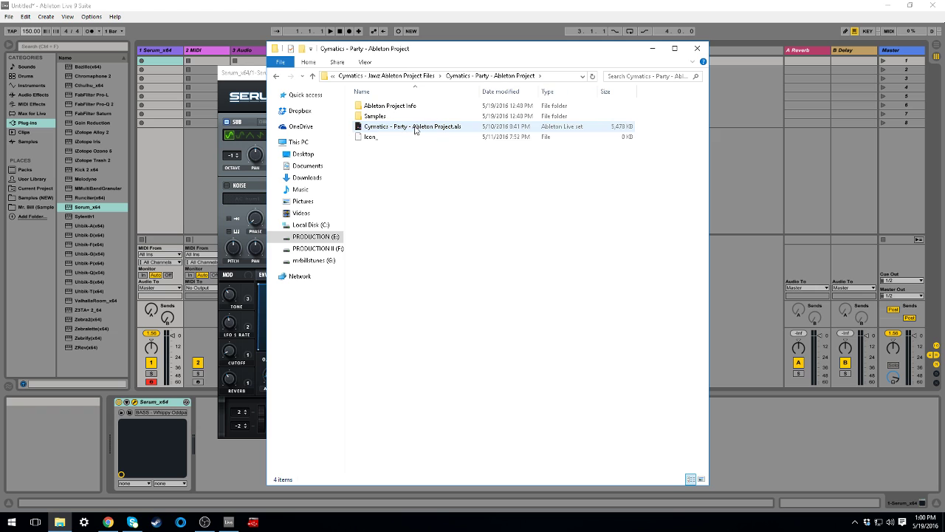
double_click(401, 129)
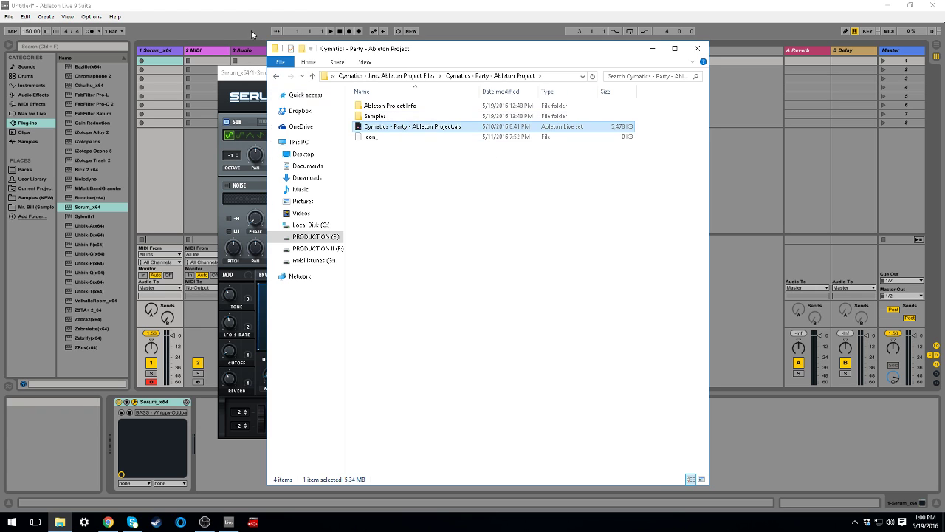
left_click(244, 72)
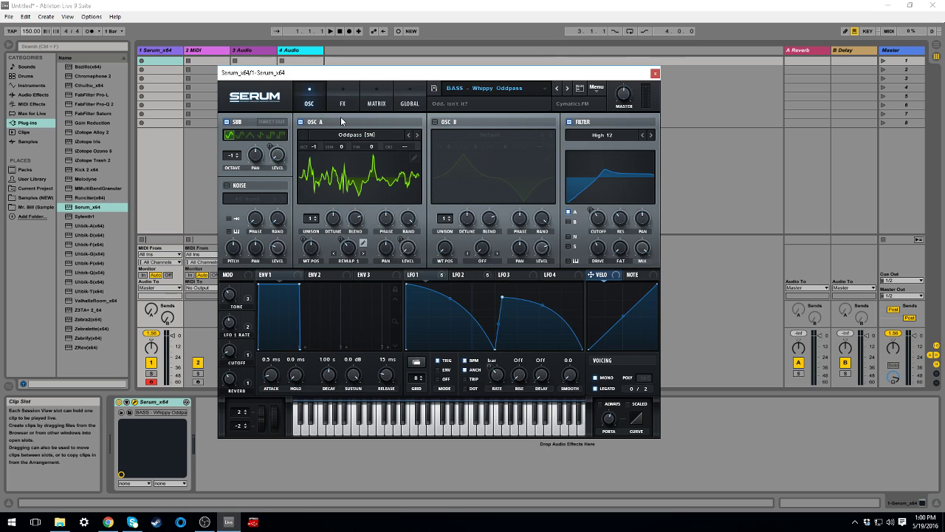
key("ctrl+q")
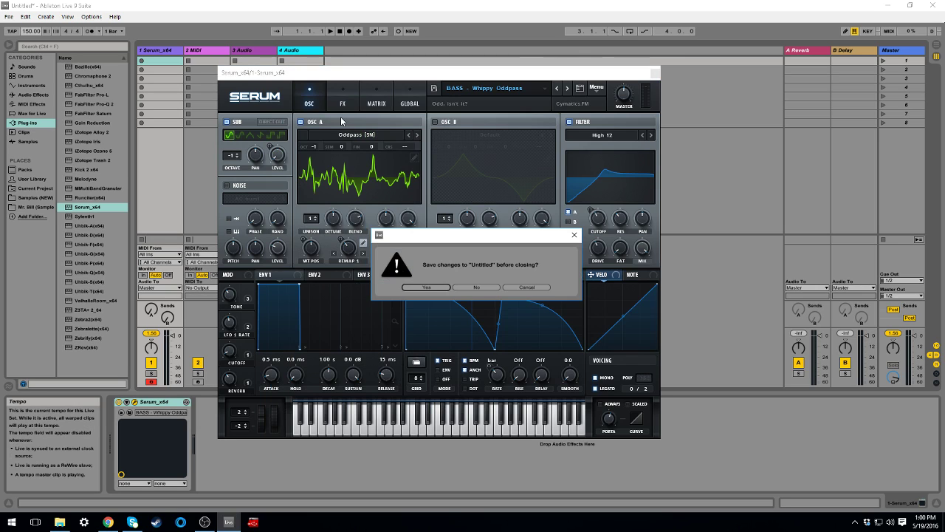
left_click(474, 287)
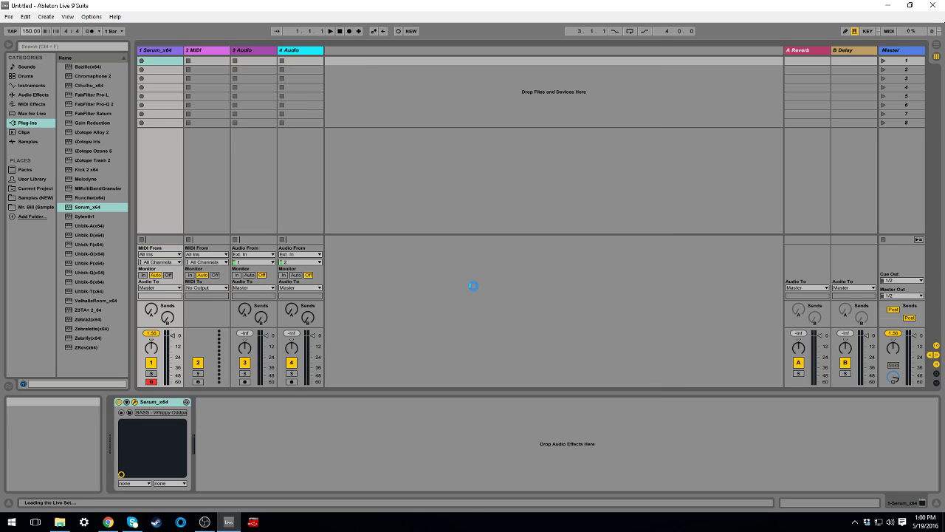
Go back to the Jawz Ableton Project Files folder in File Explorer and look over the Own The House and Bang projects.
key("alt+Tab")
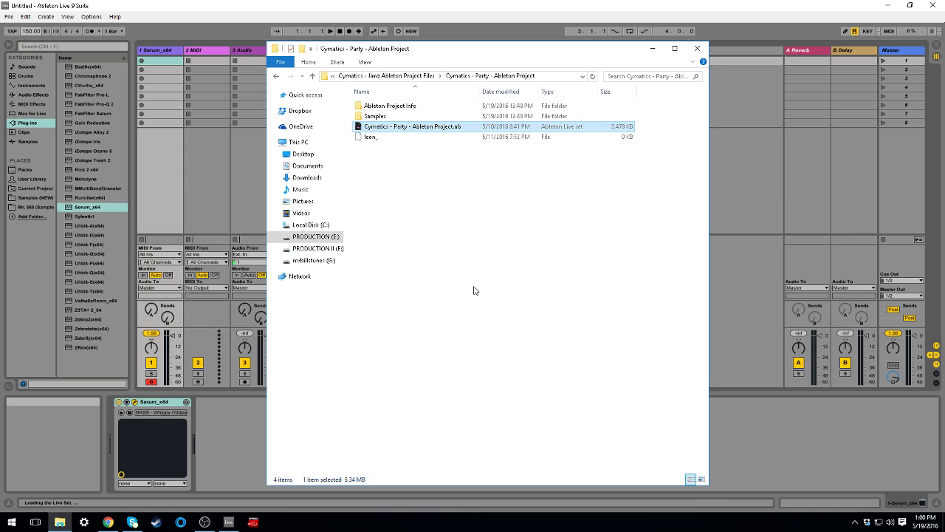
left_click(277, 77)
left_click(417, 118)
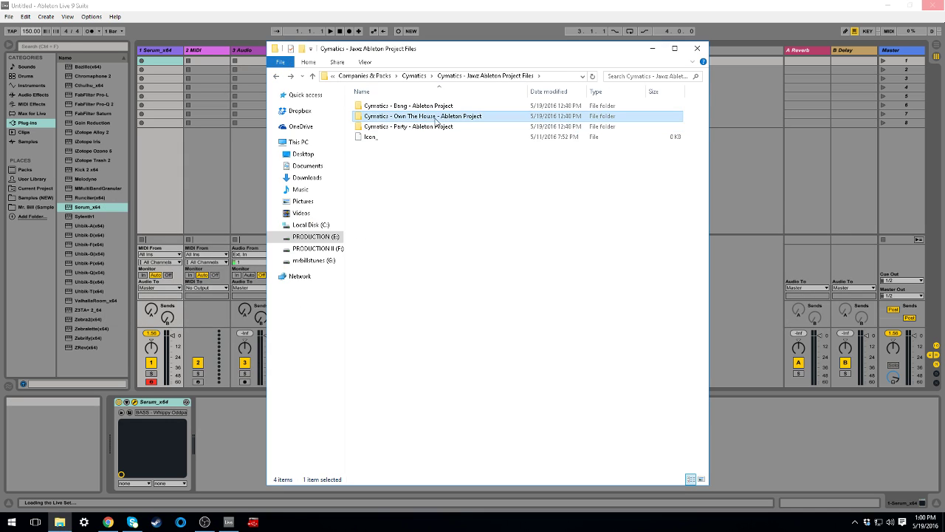
left_click(410, 108)
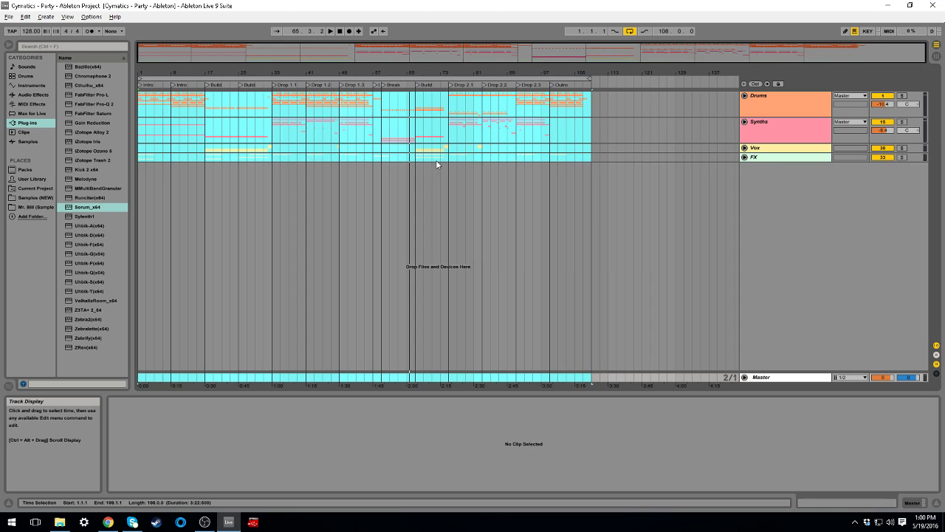
Unfold the Drums, Synths, Vox and FX groups and hide the detail view so their individual tracks fill the arrangement.
left_click(757, 158)
left_click(756, 97, "shift")
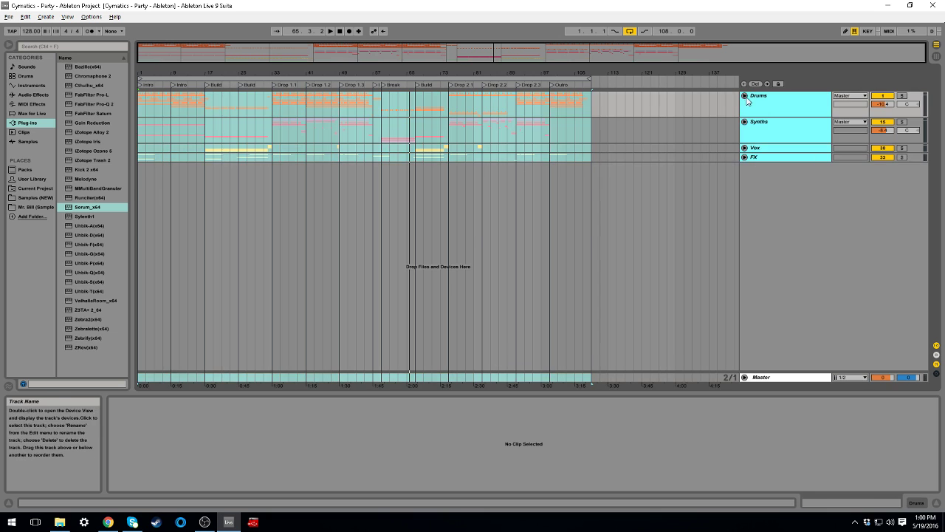
left_click(745, 96)
key("ctrl+alt+l")
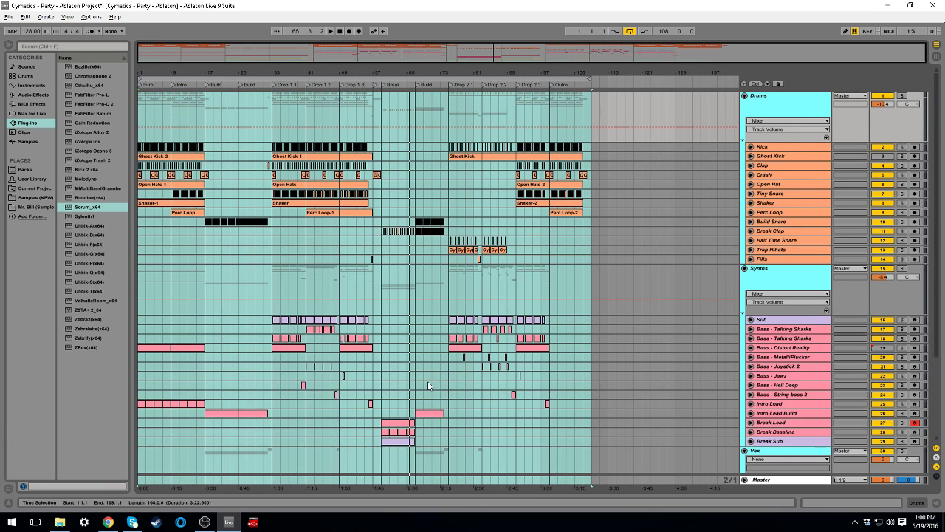
scroll(422, 379, "down", 3)
left_click(271, 276)
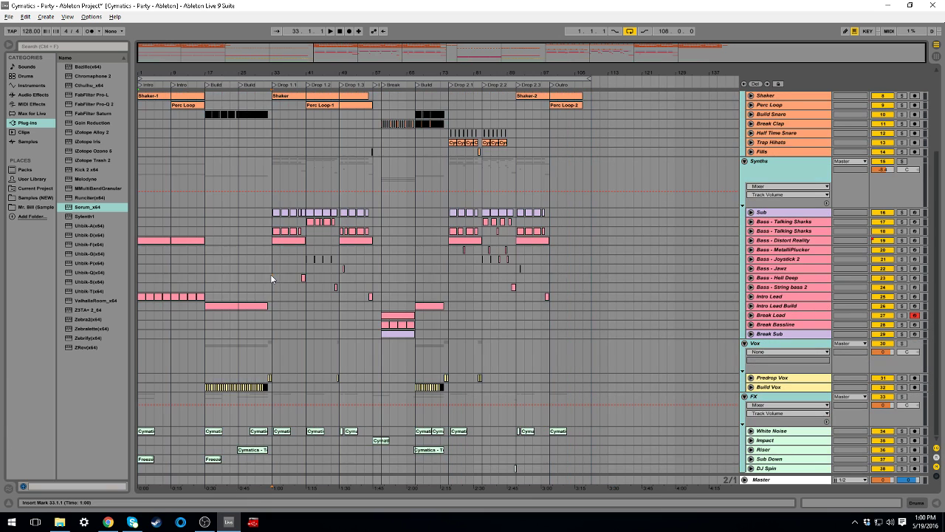
Unfold the synth tracks from Sub to Break Sub and examine their clips and automation lanes around the first drop.
left_click(778, 215)
left_click(755, 335, "shift")
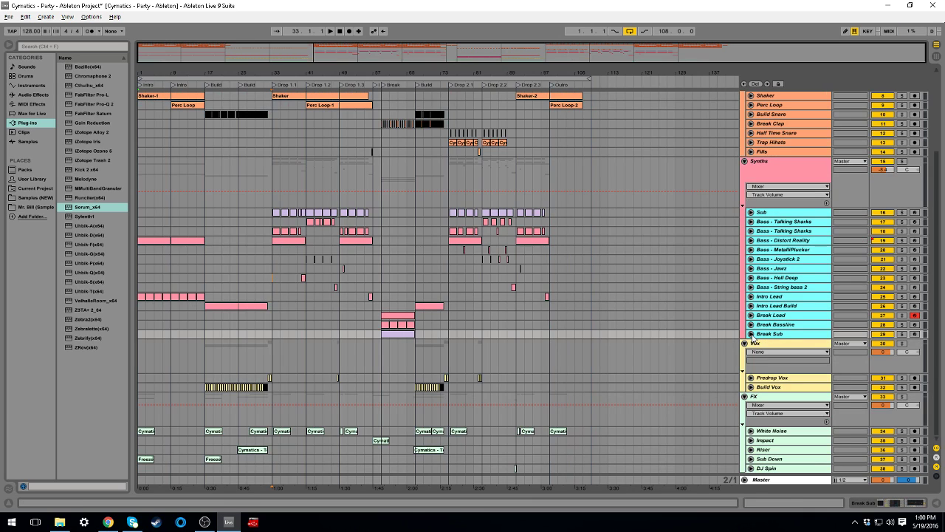
left_click(751, 325)
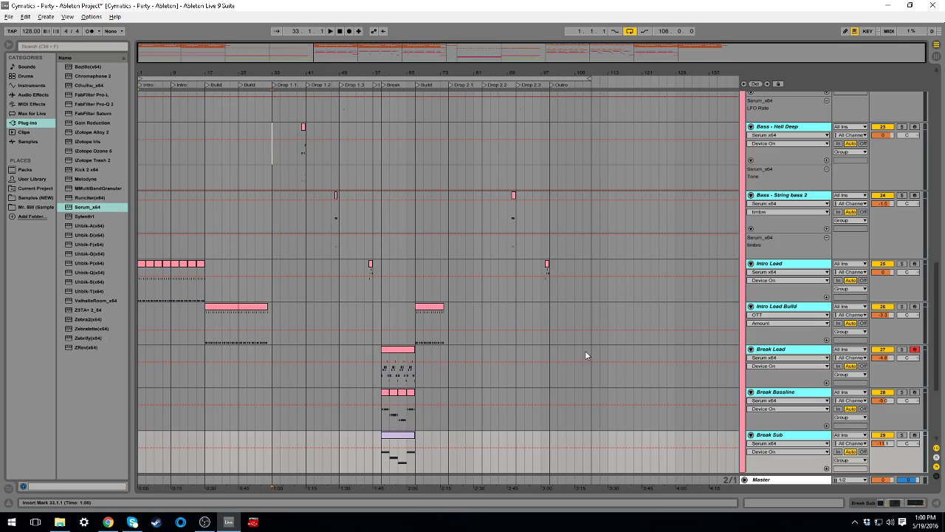
scroll(546, 357, "up", 15)
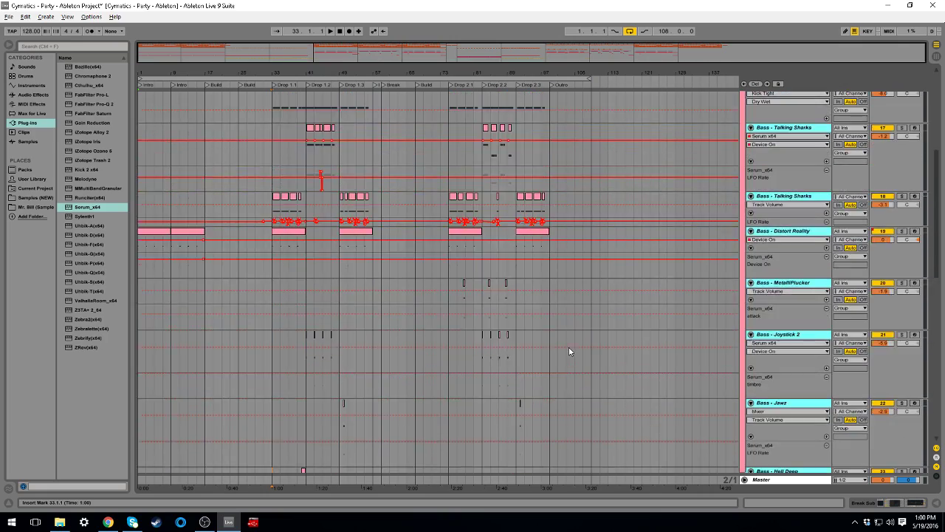
scroll(569, 346, "up", 3)
scroll(569, 346, "down", 8)
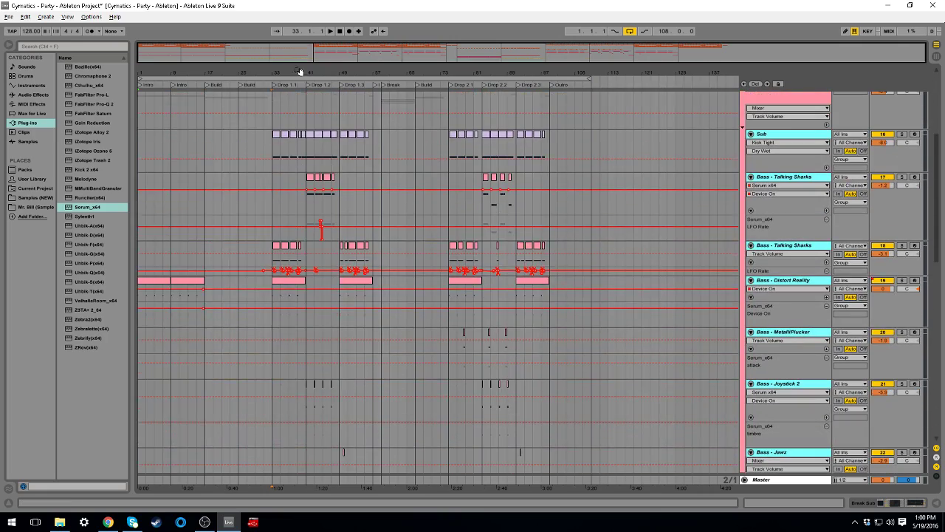
left_click_drag(300, 71, 532, 142)
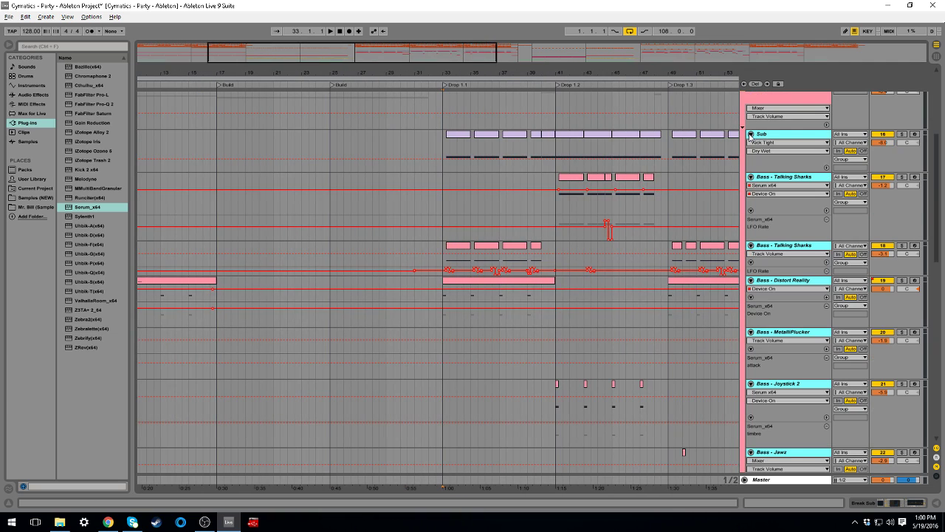
Fold the synth tracks back up and place the insert marker at bar 33, the start of Drop 1.1.
left_click(751, 135, "alt")
scroll(477, 213, "up", 2)
left_click(444, 229)
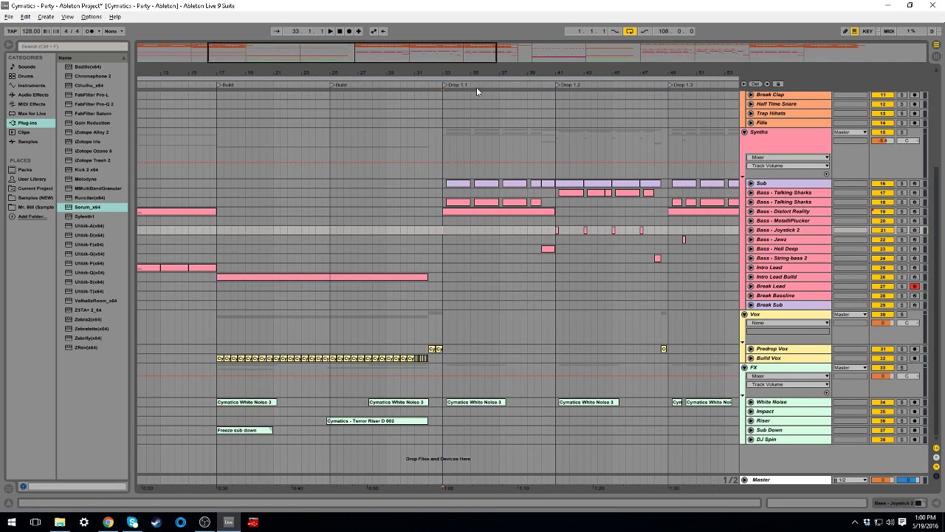
left_click_drag(479, 73, 336, 78)
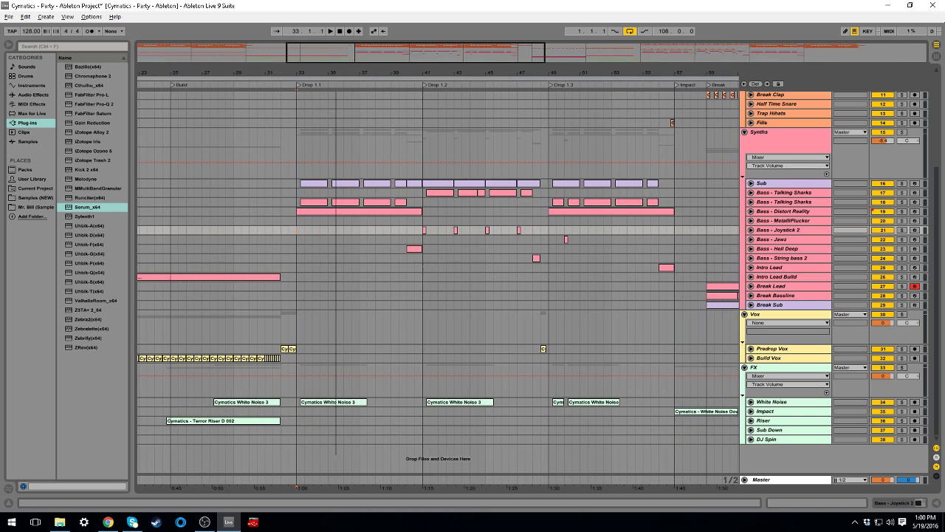
left_click(297, 146)
Solo the Synths group and turn its solo off again.
left_click(902, 132)
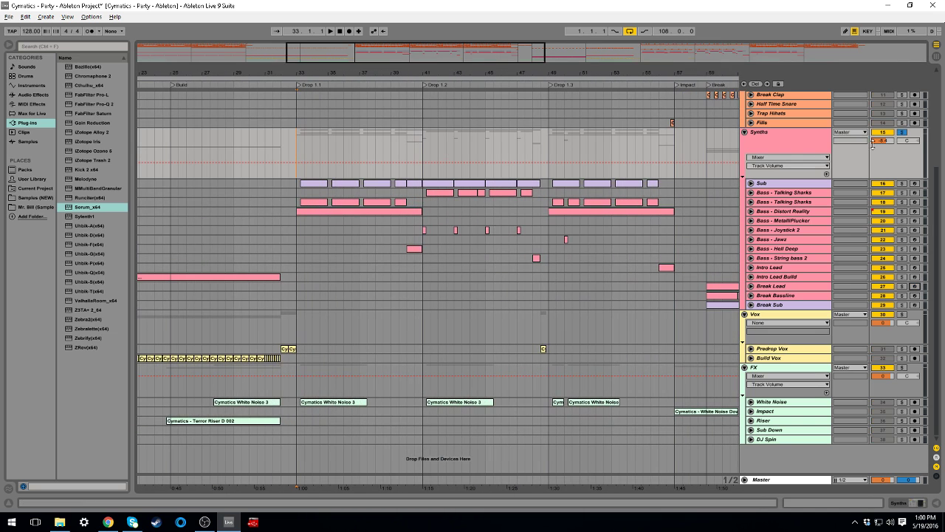
left_click(904, 133)
left_click_drag(304, 73, 301, 35)
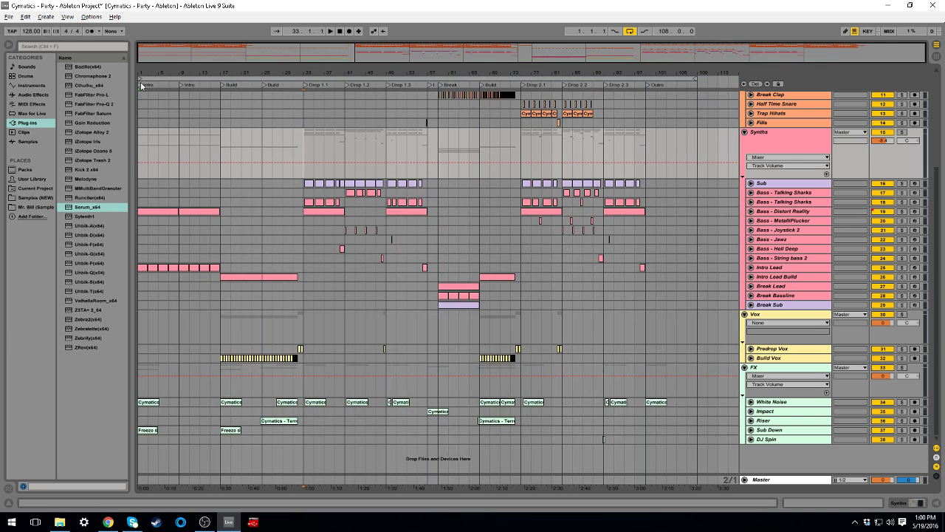
right_click(142, 86)
left_click(157, 137)
left_click_drag(315, 77, 260, 74)
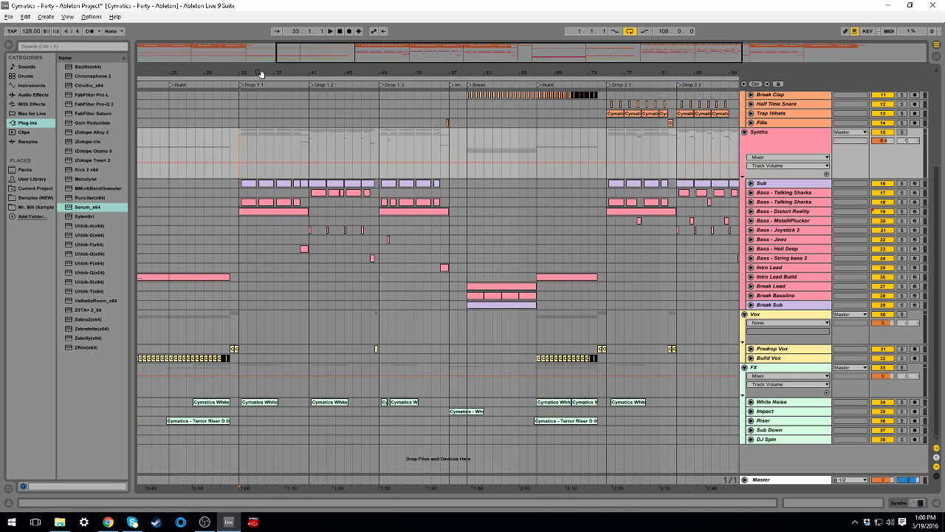
Display the Master track's device chain and switch the project to the Session view.
double_click(773, 480)
key("Tab")
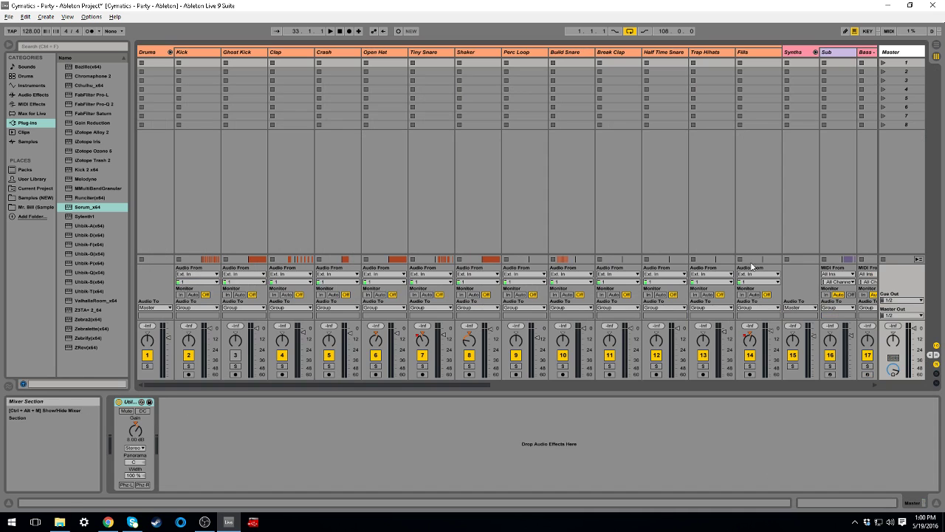
Enlarge the mixer section and play Drop 1.1 to check the track levels, with the Master's Utility device selected.
left_click_drag(910, 318, 910, 225)
key("space")
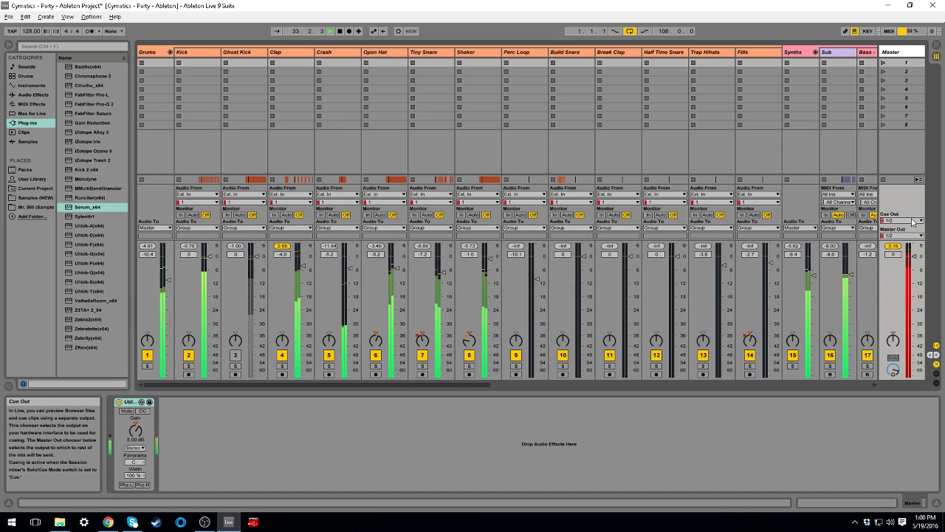
left_click(136, 404)
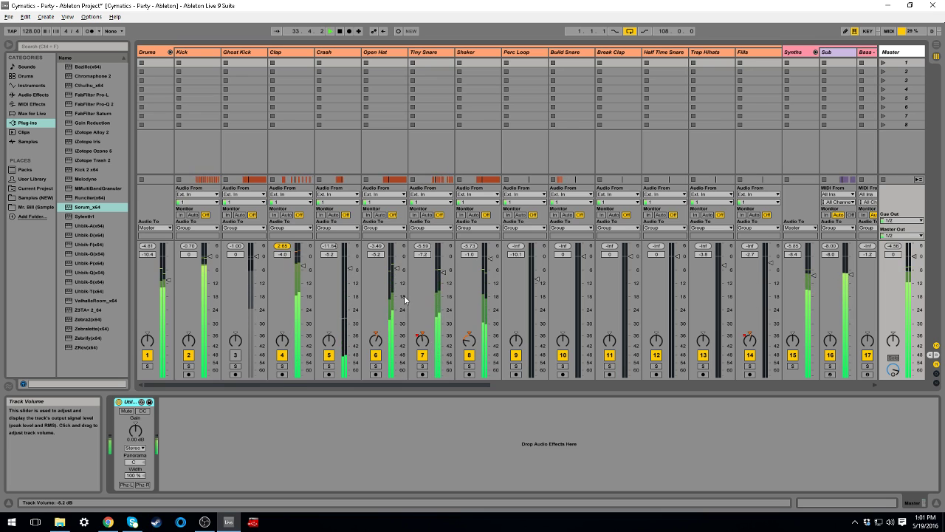
Return to the arrangement and play from bar 73 into Drop 2.1, enlarging the track display to examine all groups.
key("Tab")
scroll(342, 128, "up", 5)
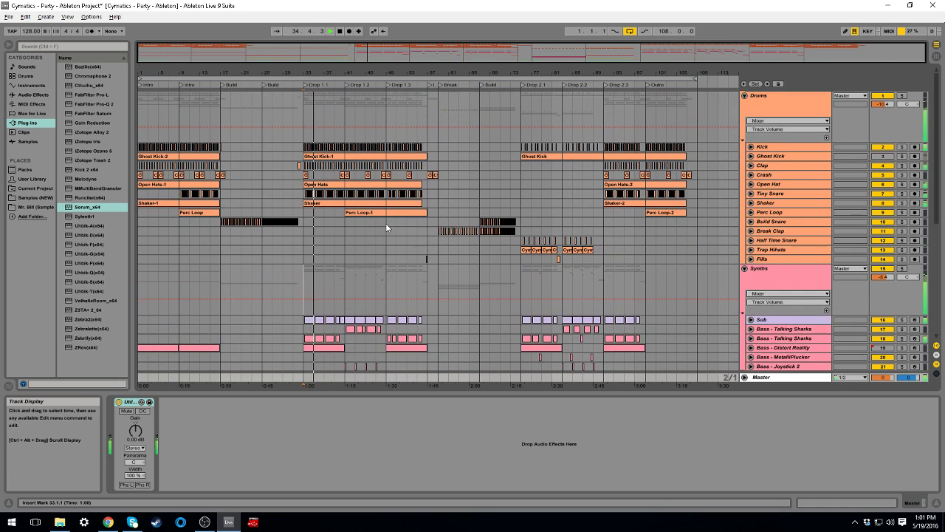
left_click(515, 276)
left_click_drag(533, 394, 533, 452)
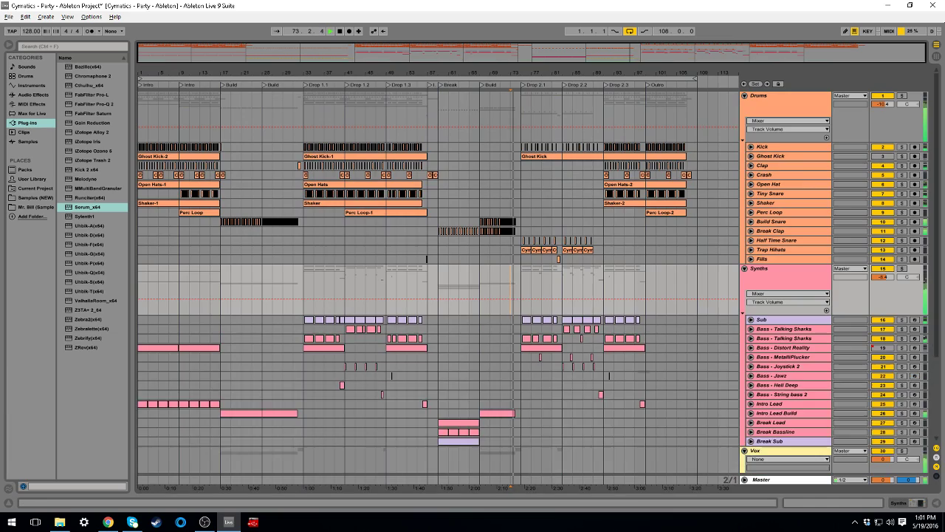
scroll(526, 325, "down", 4)
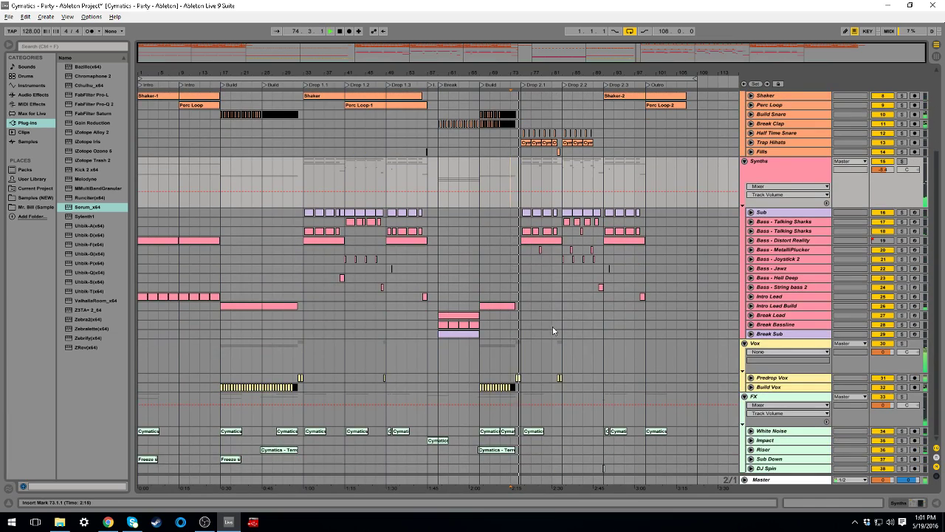
scroll(561, 329, "up", 3)
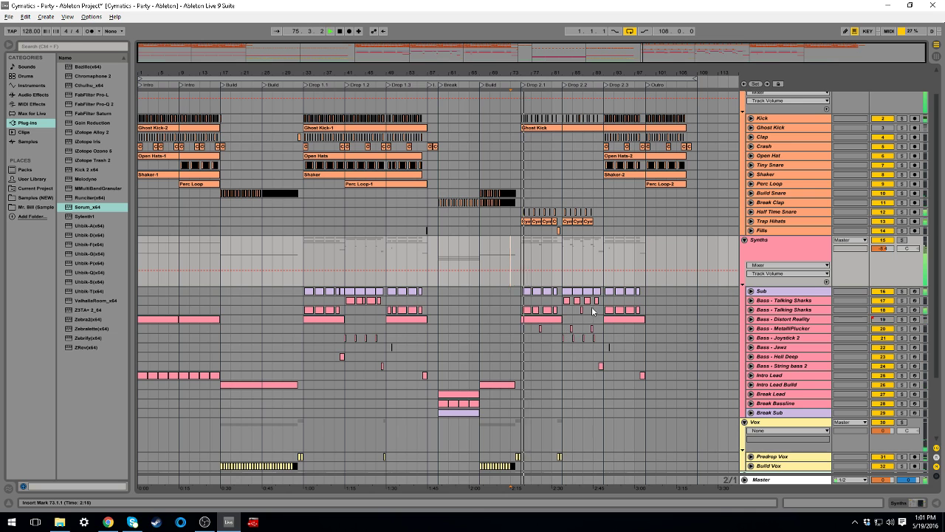
key("Tab")
key("Tab")
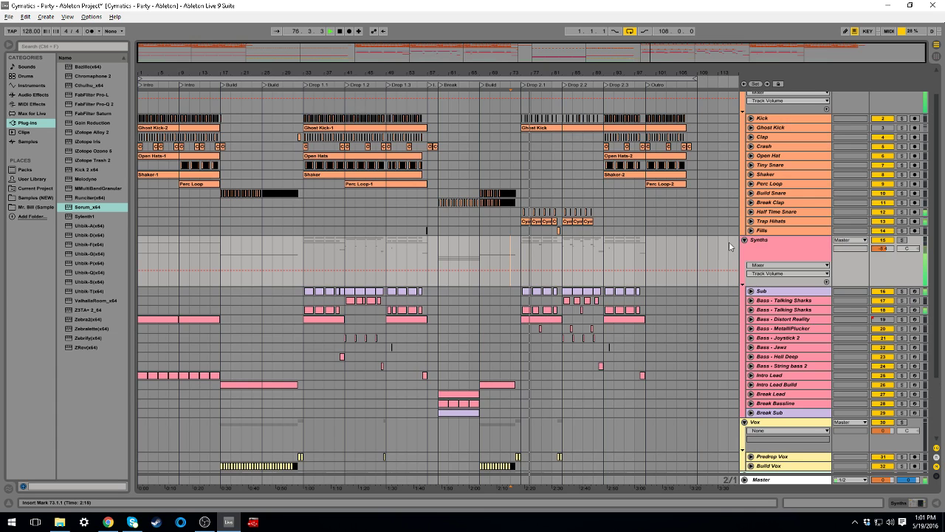
Open the demo set Cymatics - Bang (Ableton Project).als from the Jawz project files folder, discarding changes to the Party project.
left_click(60, 522)
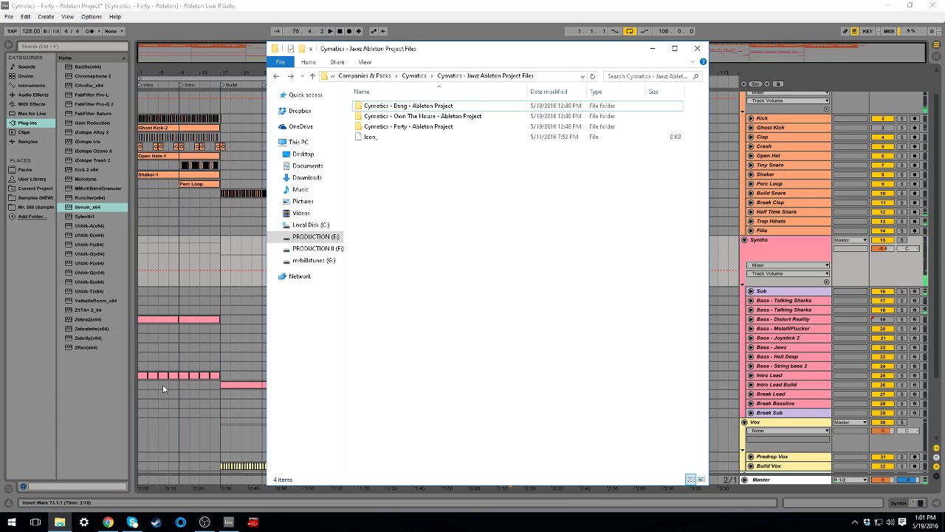
double_click(409, 131)
left_click(278, 77)
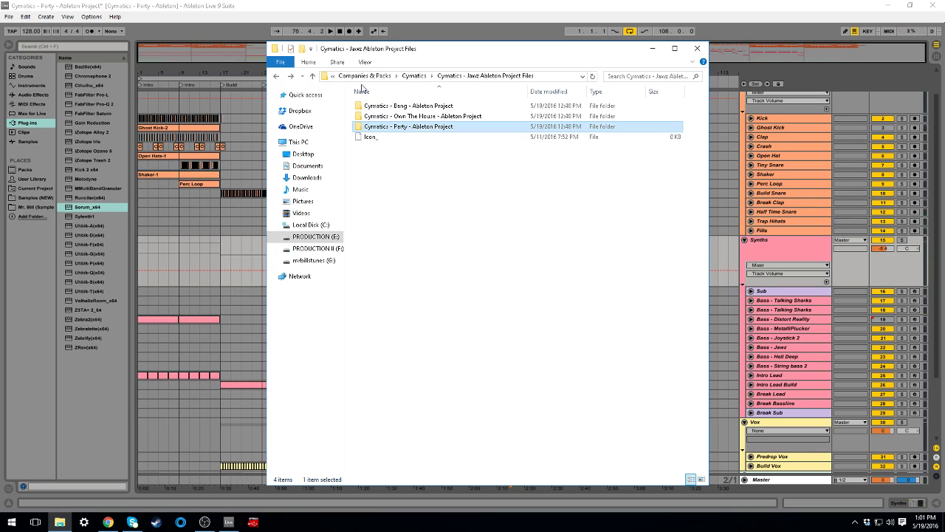
double_click(367, 105)
left_click(399, 130)
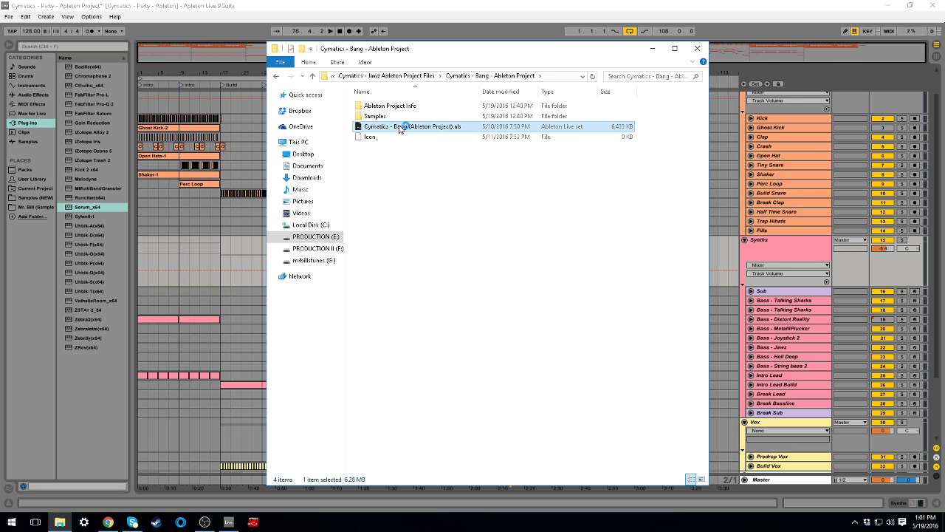
left_click(403, 26)
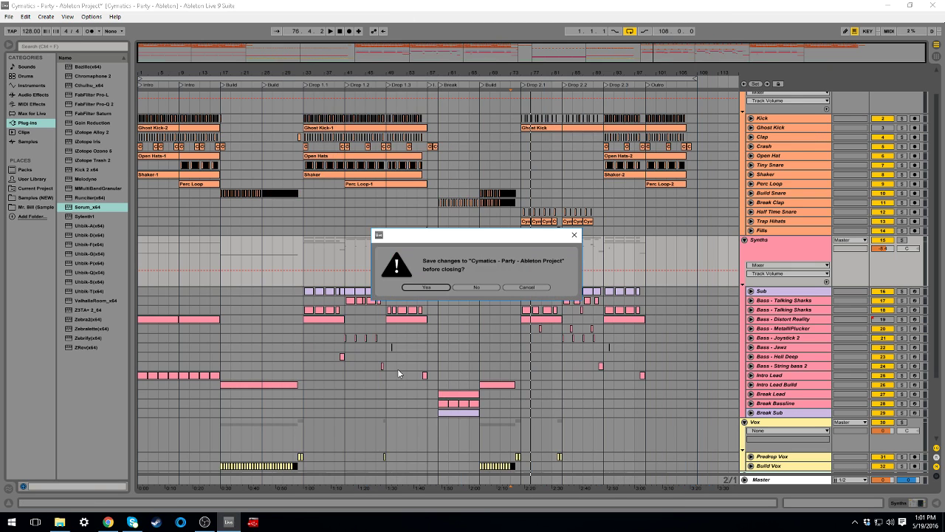
left_click(480, 287)
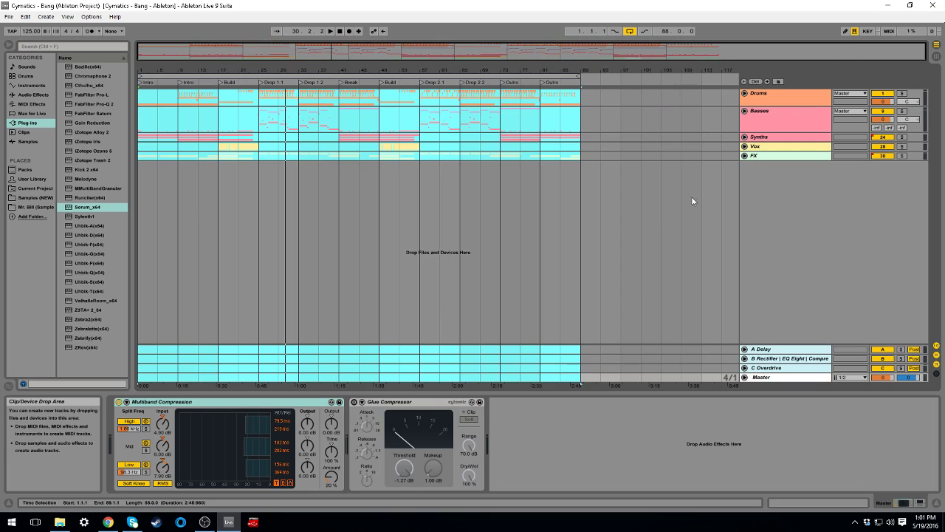
Unfold all the group tracks from Drums to FX and display the Master track's devices.
left_click(772, 156)
left_click(762, 96, "shift")
left_click(744, 94)
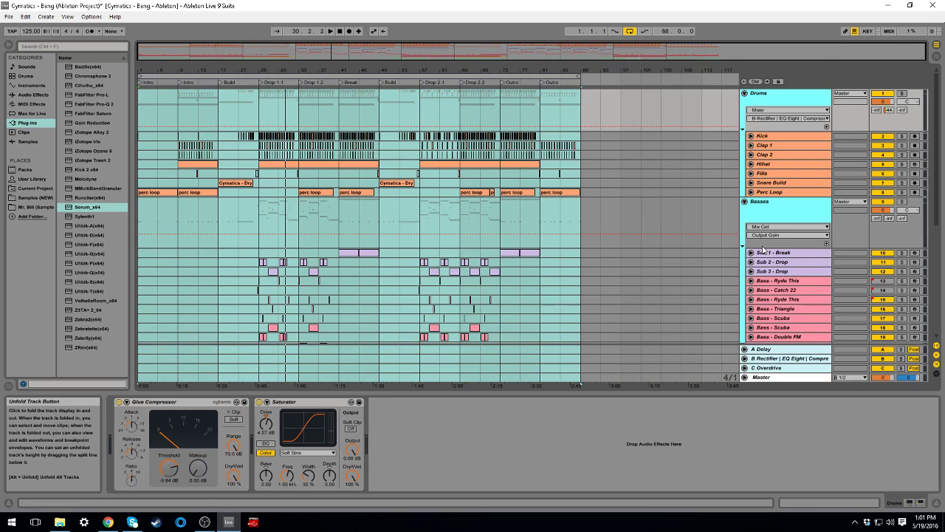
left_click(781, 377)
left_click(348, 300)
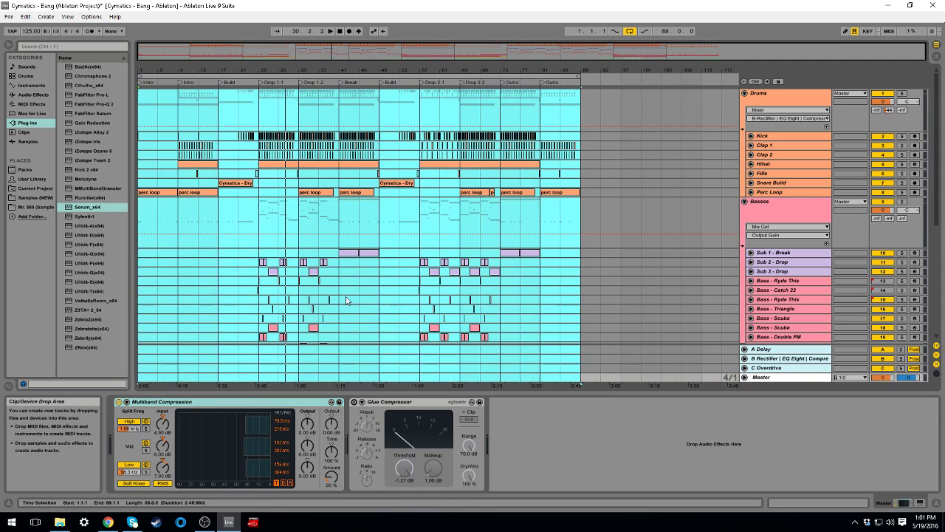
Make playback start at bar 57, the beginning of Drop 2.1, instead of at the Intro locator.
left_click(410, 236)
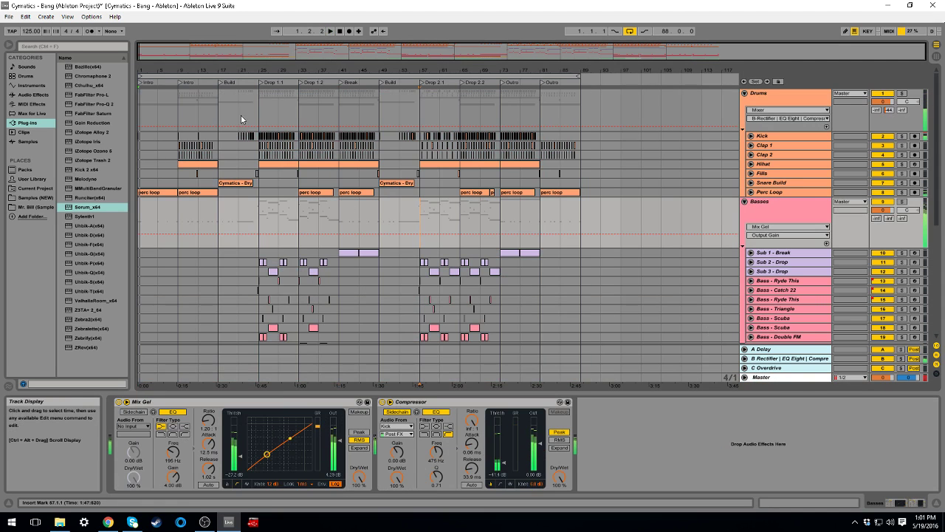
right_click(140, 81)
left_click(161, 133)
key("space")
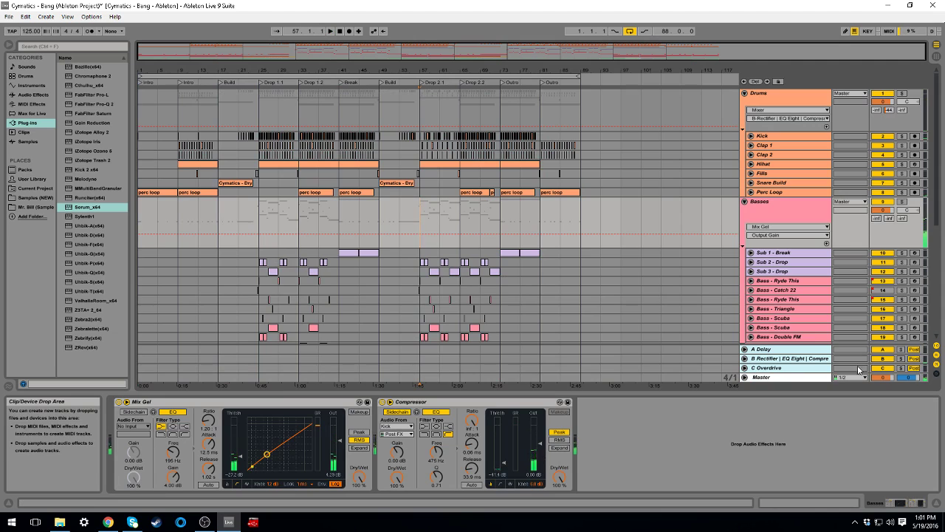
Lower the Master volume to -6.0 dB, then turn on its Glue Compressor with 2.70 dB of makeup gain during playback.
left_click(785, 378)
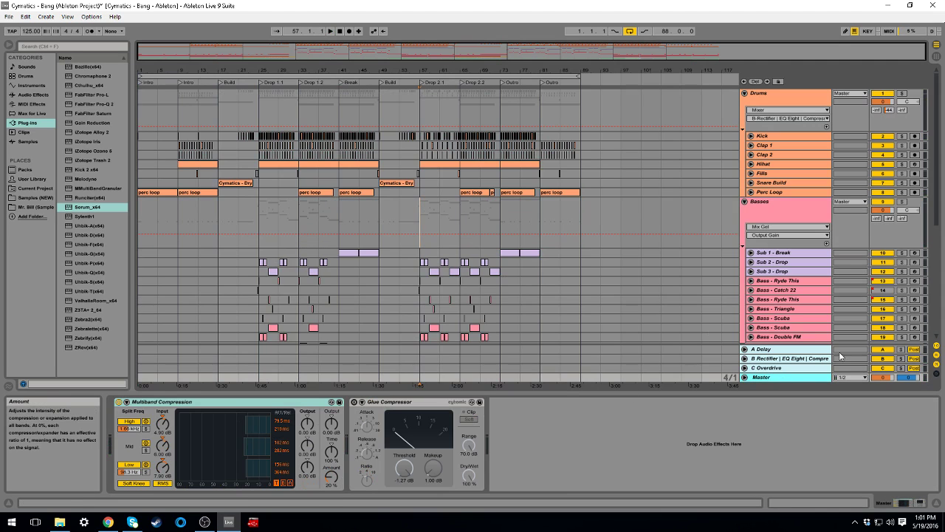
mouse_move(884, 380)
left_mouse_down()
mouse_move(884, 395)
mouse_move(884, 376)
left_mouse_up()
key("space")
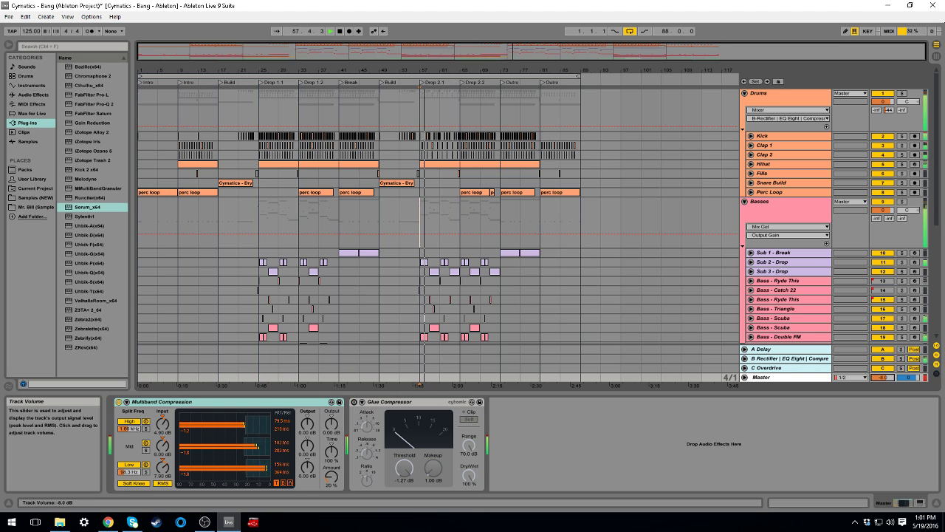
left_click(355, 403)
left_click_drag(434, 467, 433, 457)
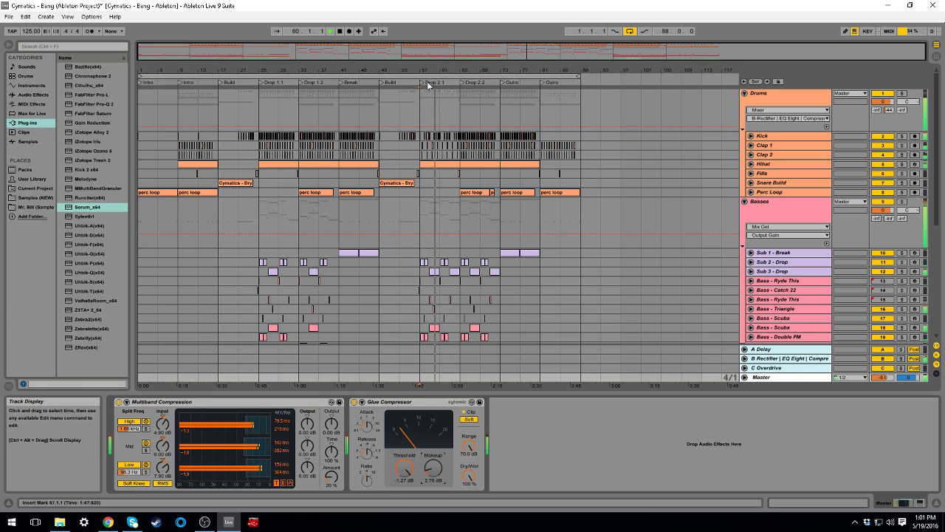
Loop the first two bars of Drop 2.1, from bar 57 to bar 59, and play them.
left_click_drag(434, 72, 440, 179)
key("space")
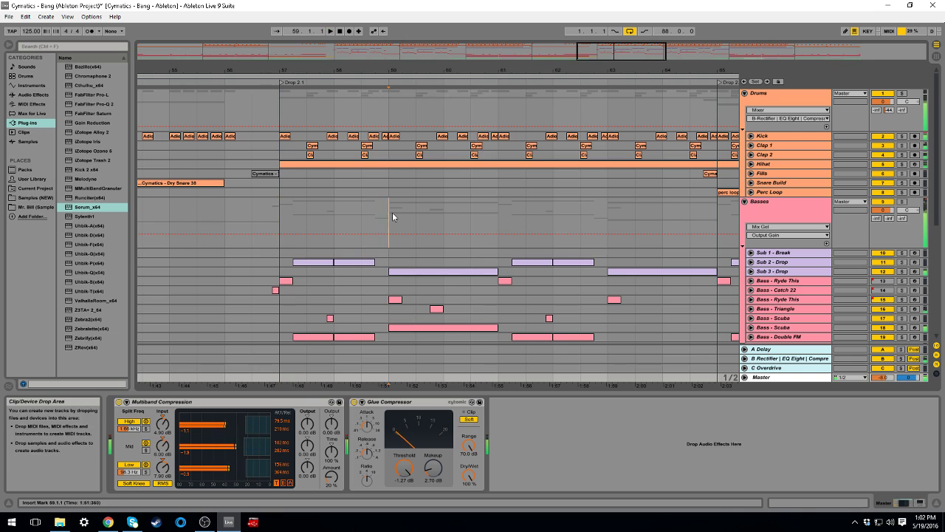
left_click_drag(393, 212, 280, 212)
key("space")
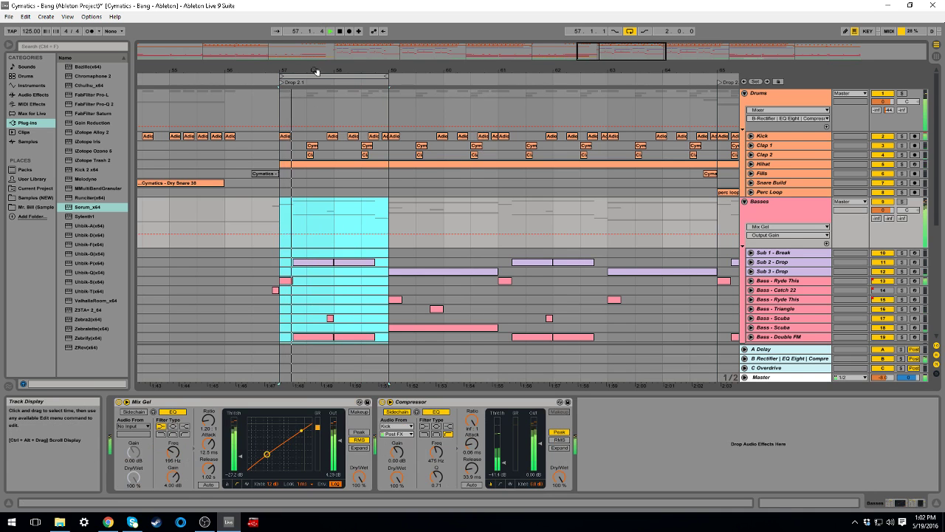
Check the mixer levels of the looped section in the Session view and return to the arrangement.
left_click_drag(316, 72, 316, 104)
scroll(411, 211, "down", 3)
left_click(798, 377)
key("Tab")
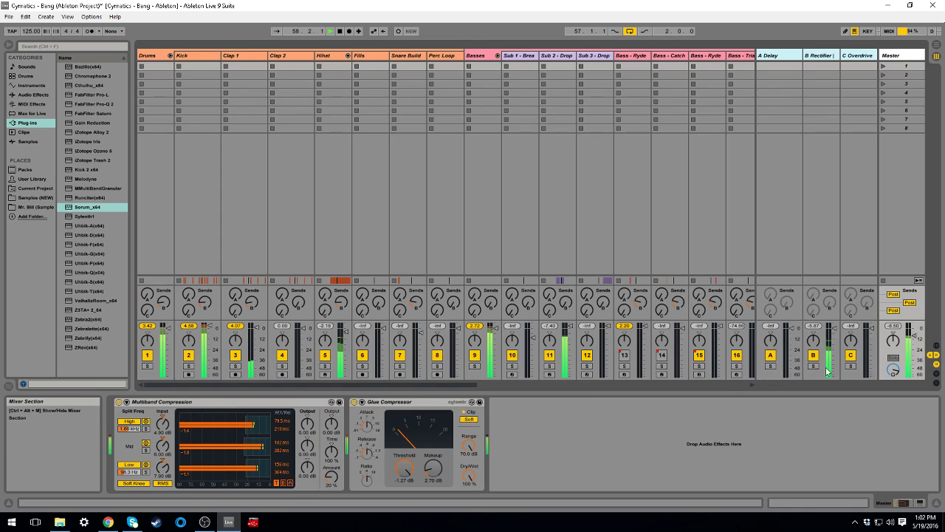
key("Tab")
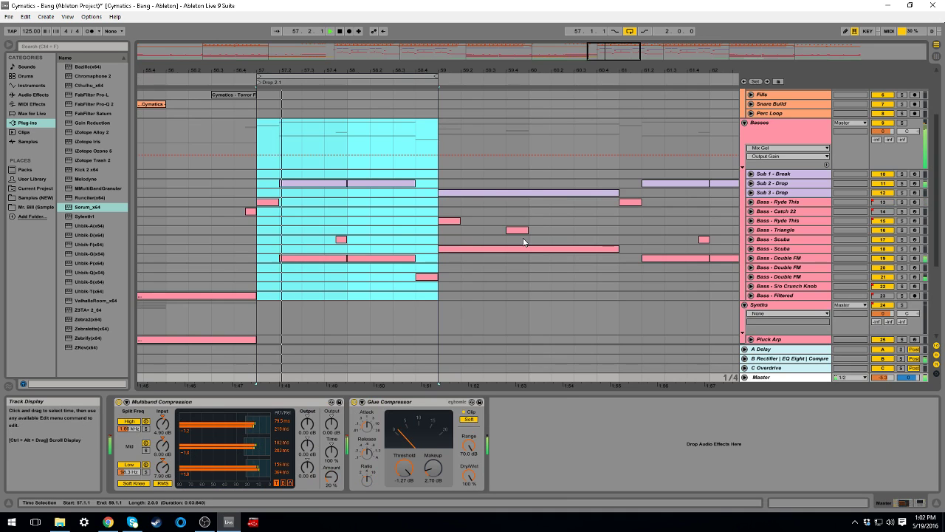
Unfold and solo the first Bass - Double FM track, which plays in the looped bars of Drop 2.1.
key("plus")
left_click(769, 192)
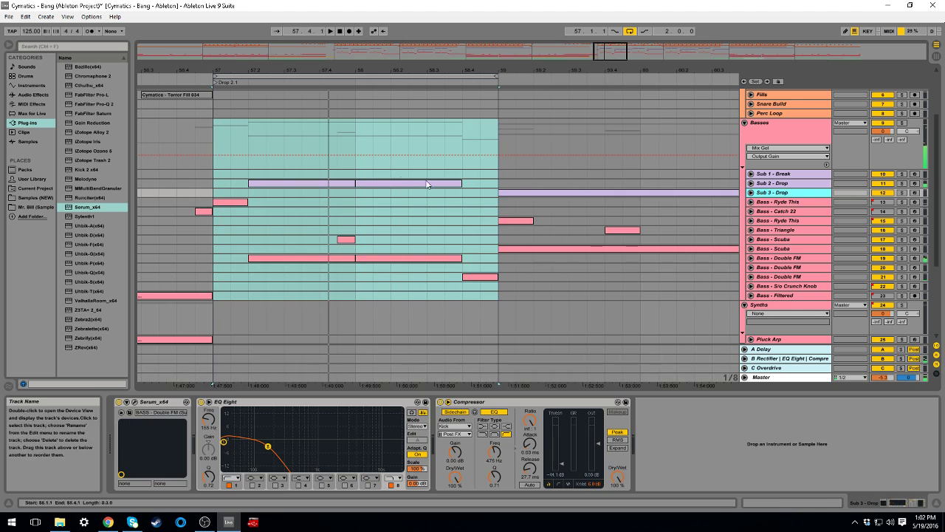
left_click(798, 258)
left_click(745, 260)
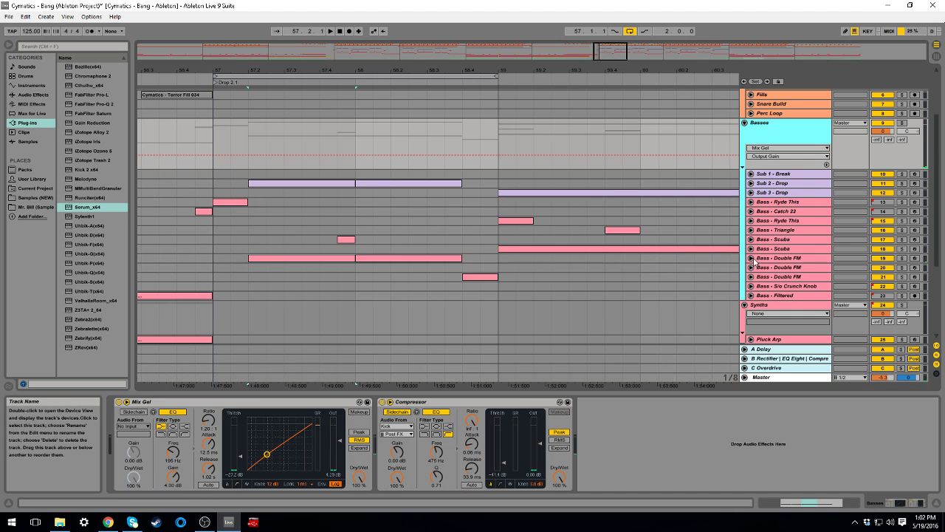
left_click(751, 258)
left_click(348, 257)
left_click(903, 258)
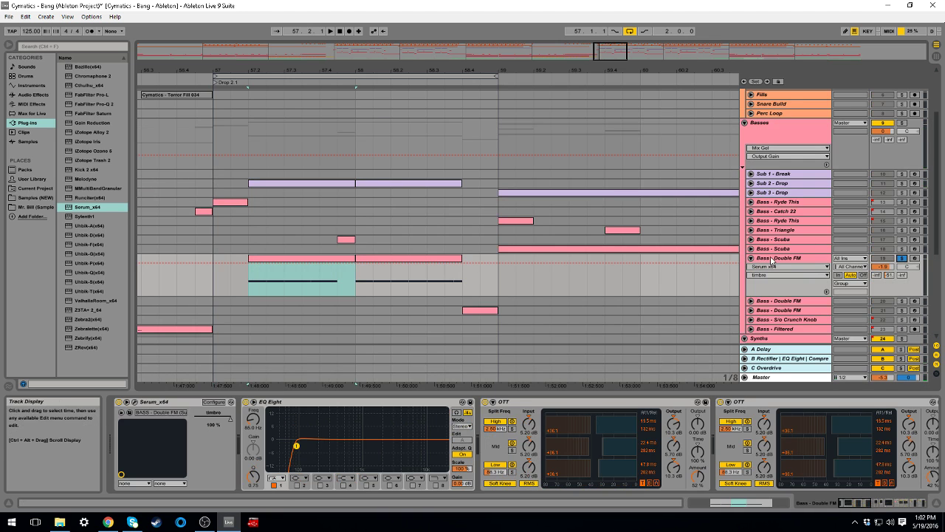
Bend the LFO 1 curve inward into a steep decay in the Double FM track's Serum, then close the plug-in window.
left_click(122, 411)
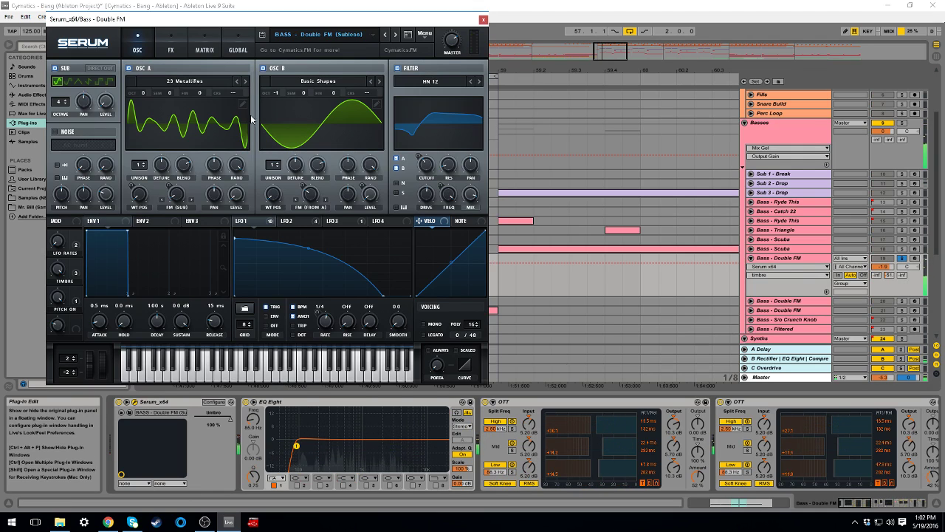
left_click_drag(303, 254, 279, 266)
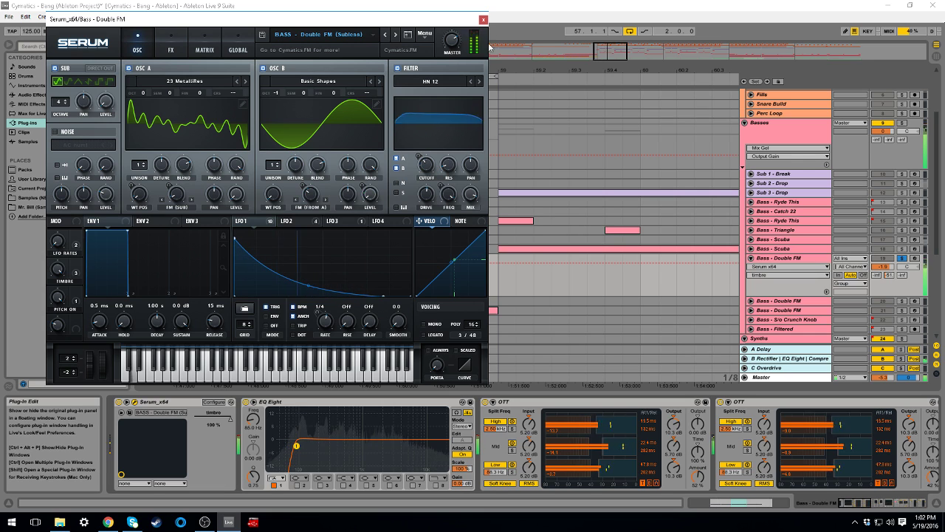
left_click(483, 20)
Open the second Double FM clip in Drop 2.1 and replace its first D1 note with four equal short notes.
double_click(388, 258)
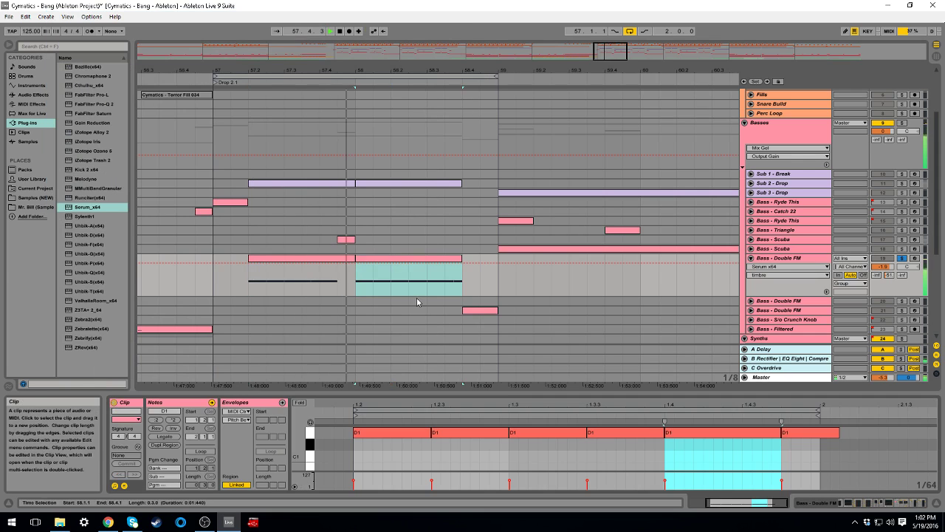
left_click(430, 434)
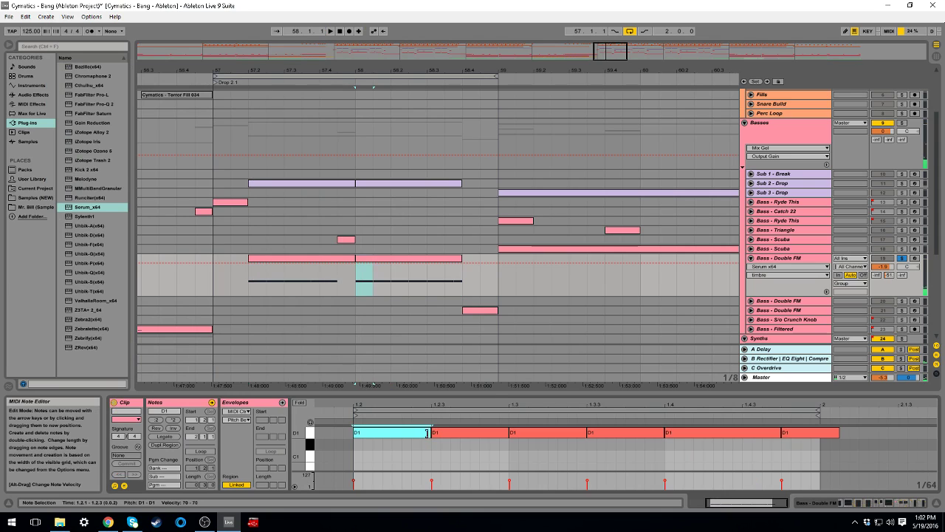
key("ctrl+d")
key("ctrl+d")
key("ctrl+d")
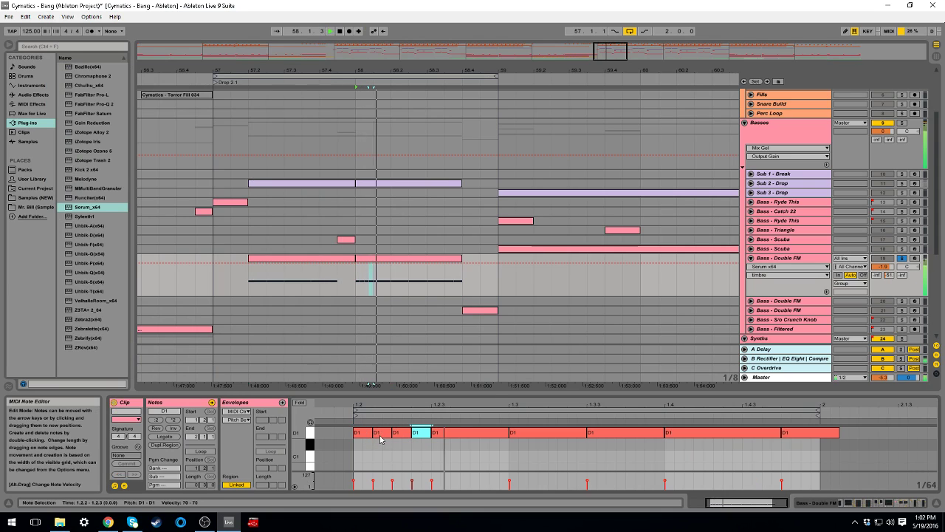
key("space")
Switch the note grid to triplets and turn the clip's opening D1 notes into three equal notes, then play them.
right_click(387, 453)
left_click(427, 435)
left_click_drag(372, 435, 381, 436)
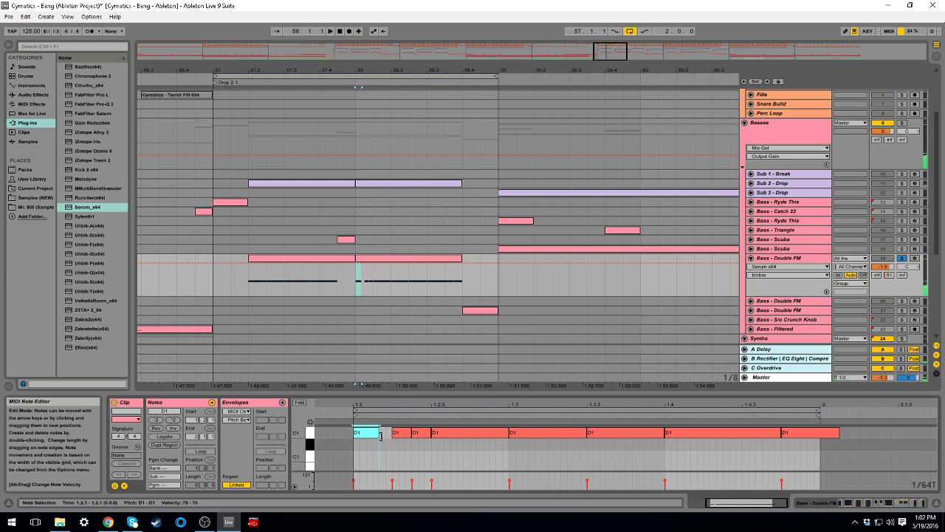
key("ctrl+d")
key("ctrl+d")
key("space")
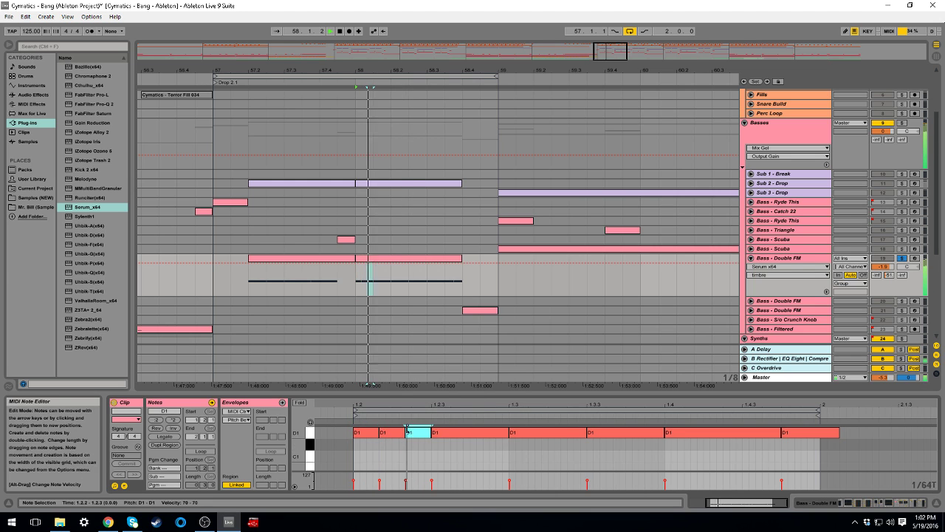
Return the note grid to straight divisions and turn the clip's opening D1 notes into two equal notes.
key("space")
left_click(342, 259)
left_click(373, 260)
right_click(386, 445)
left_click(419, 423)
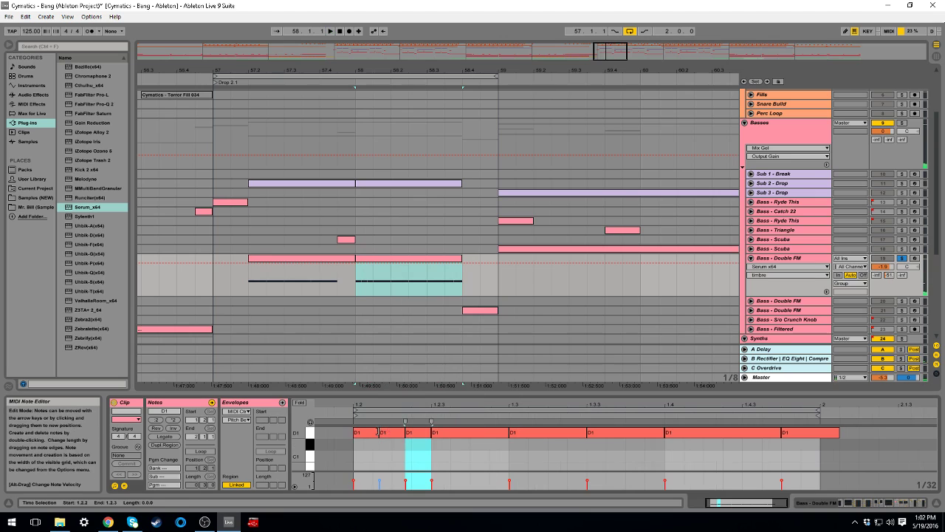
left_click_drag(377, 433, 389, 432)
key("ctrl+d")
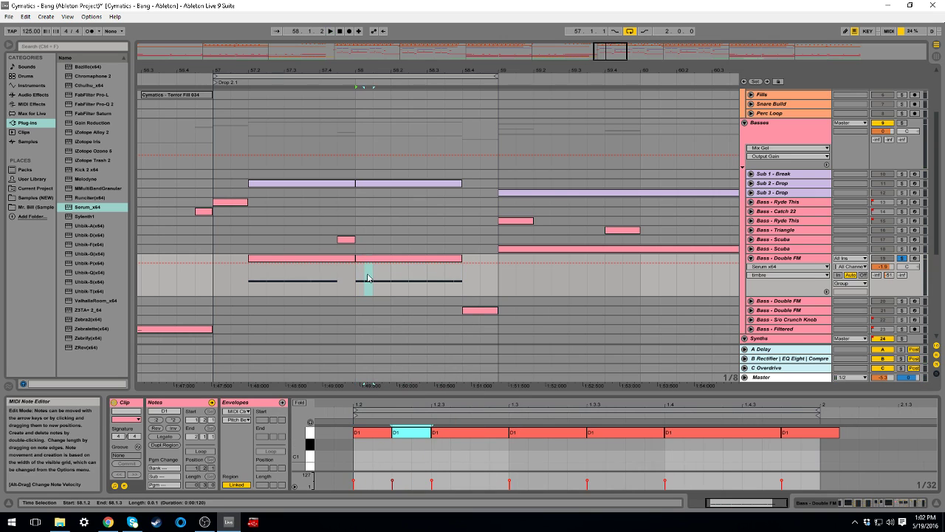
Play the edited Double FM clips, take the bass track out of solo and restart playback from the beginning of Drop 2.1.
left_click(334, 258)
key("space")
left_click(901, 257)
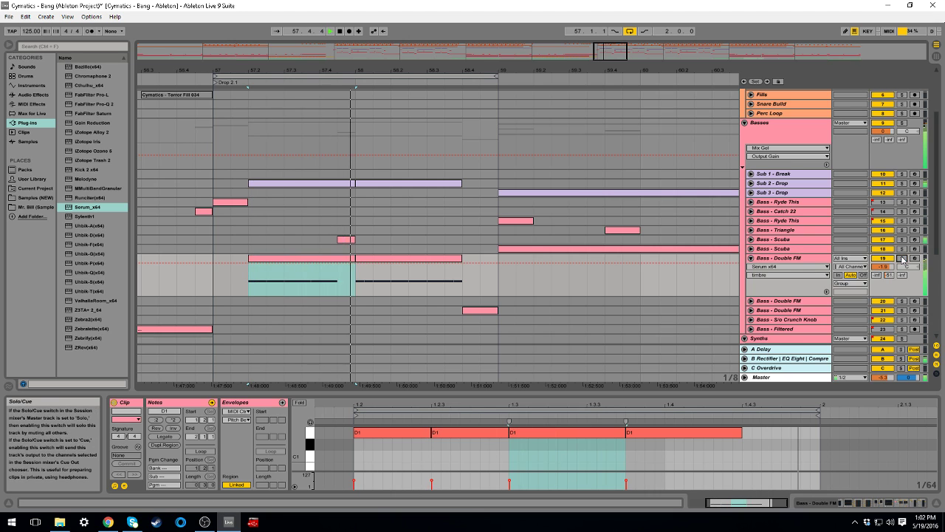
left_click(399, 258)
left_click(211, 259)
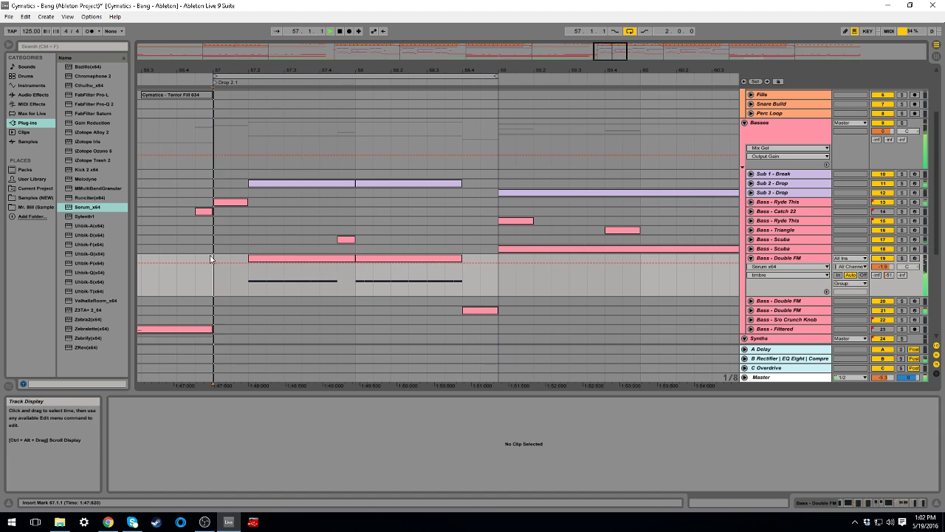
Unfold the Kick, Clap 1, Clap 2 and Hihat tracks in the Drums group.
scroll(310, 206, "up", 3)
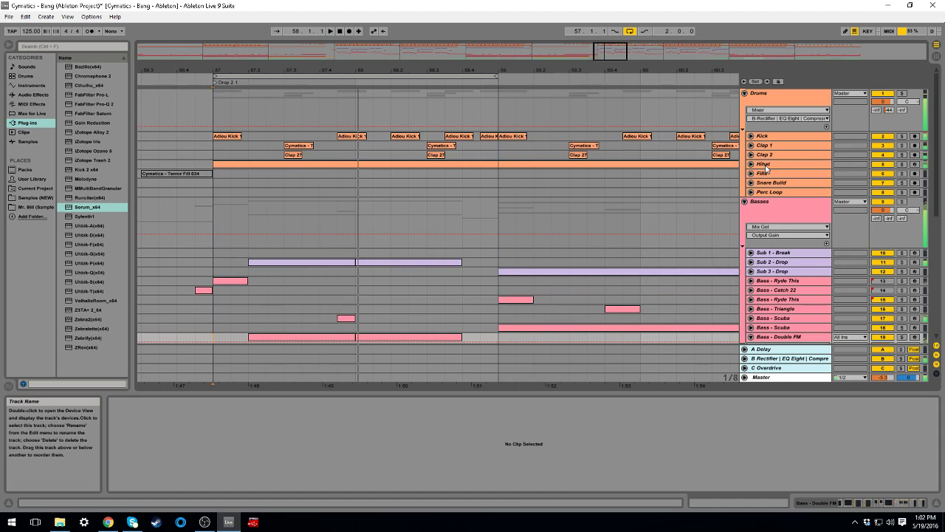
left_click(759, 137)
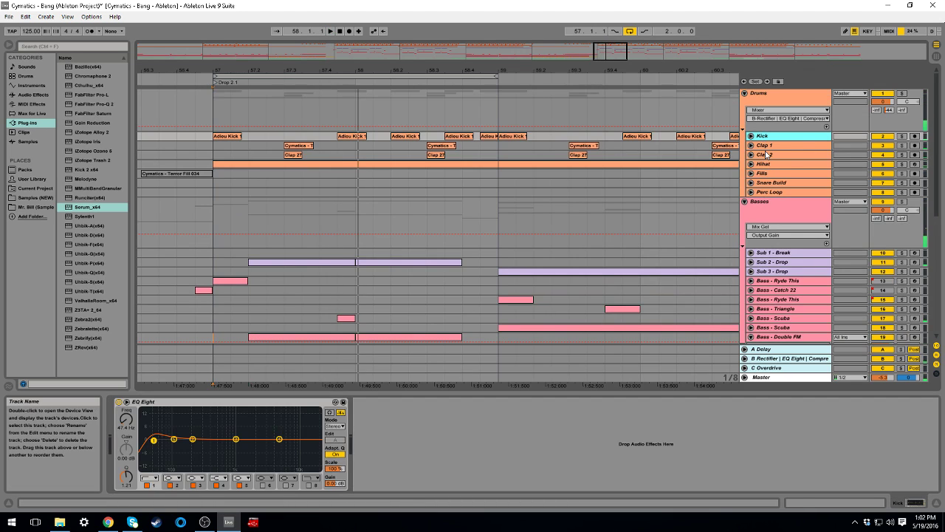
left_click(766, 154)
left_click(765, 146)
left_click(764, 137)
left_click(765, 146)
left_click(765, 154)
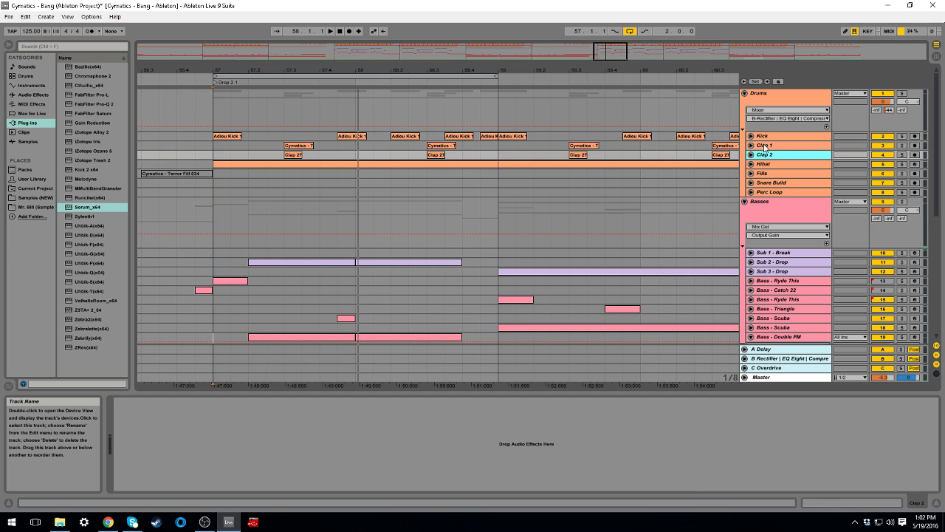
key("Down")
key("Down")
key("Down")
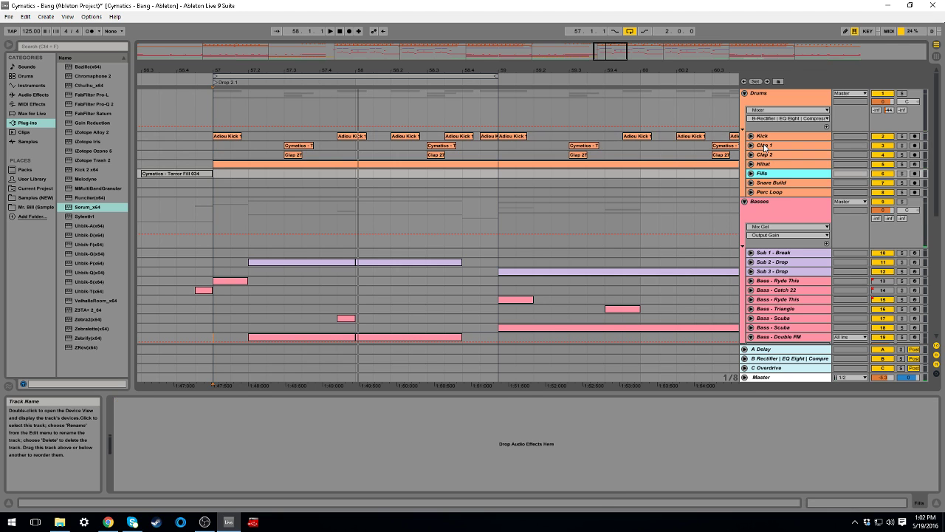
key("Up")
key("Up")
key("shift+Up")
key("shift+Up")
key("shift+Up")
key("Right")
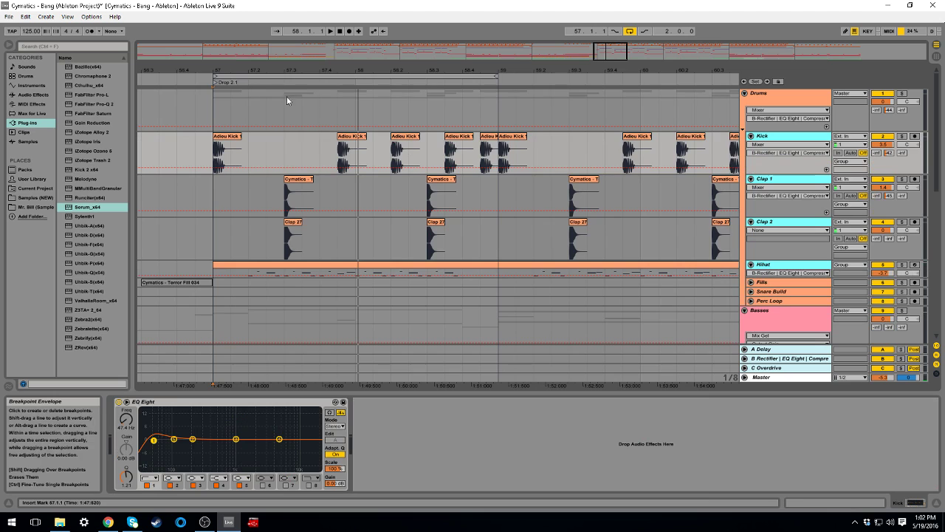
Select the kick and clap clips across the first two bars of Drop 2.1 and transpose them up 12 semitones.
left_click_drag(268, 71, 254, 92)
left_click(569, 139)
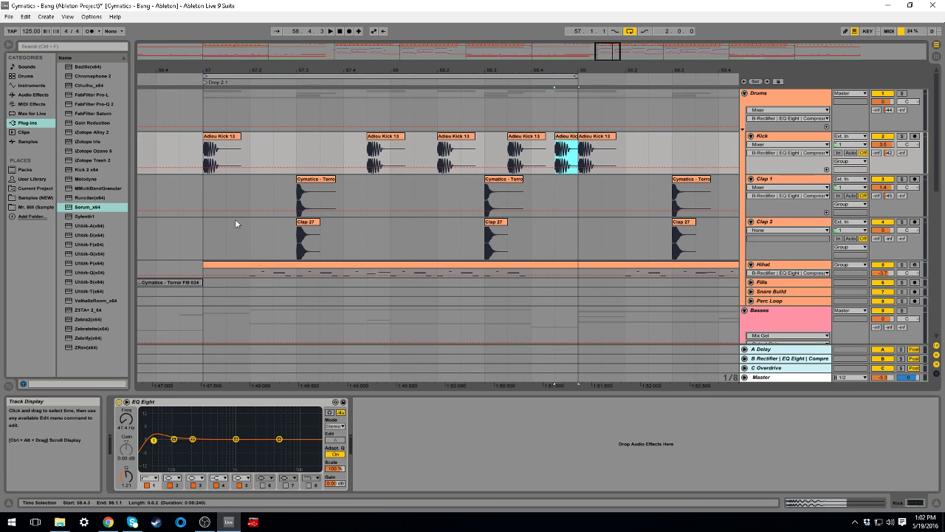
left_click(206, 238, "shift")
double_click(209, 136)
left_click_drag(161, 458, 160, 441)
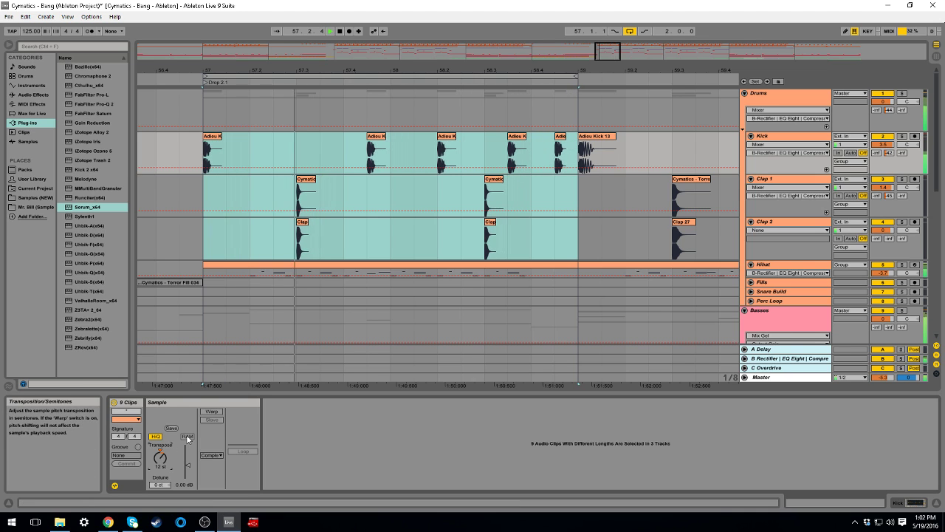
Enlarge the Hihat track and adjust the makeup gain of the Drums group's Glue Compressor.
left_click_drag(789, 278, 786, 336)
left_click(810, 95)
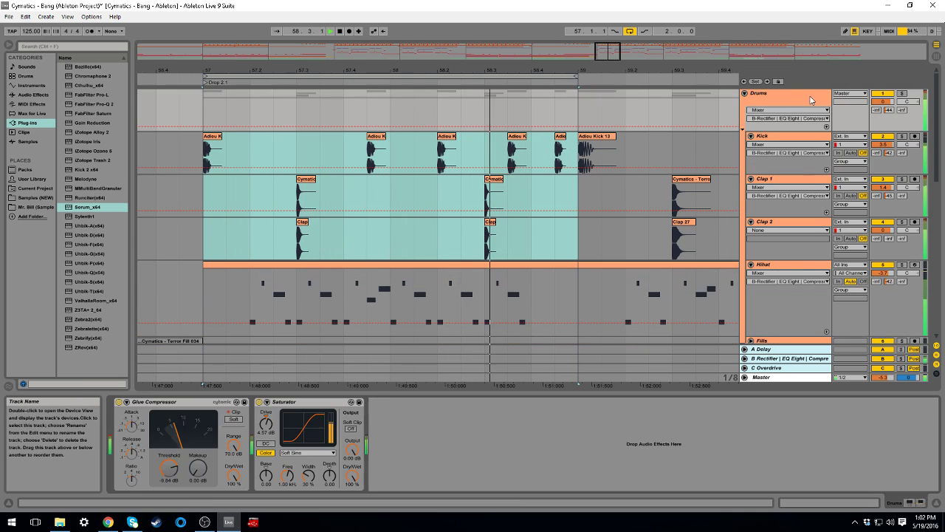
left_click_drag(198, 468, 198, 488)
Inspect the Hihat clip and its device chain, and compare the drop with the Hihat track off and on.
left_click(327, 275)
double_click(372, 267)
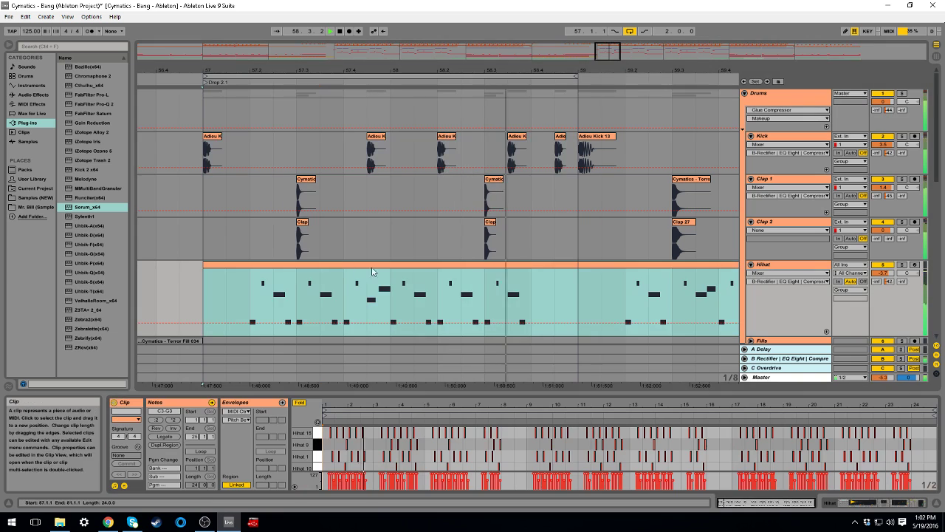
left_click_drag(576, 289, 259, 278)
double_click(783, 266)
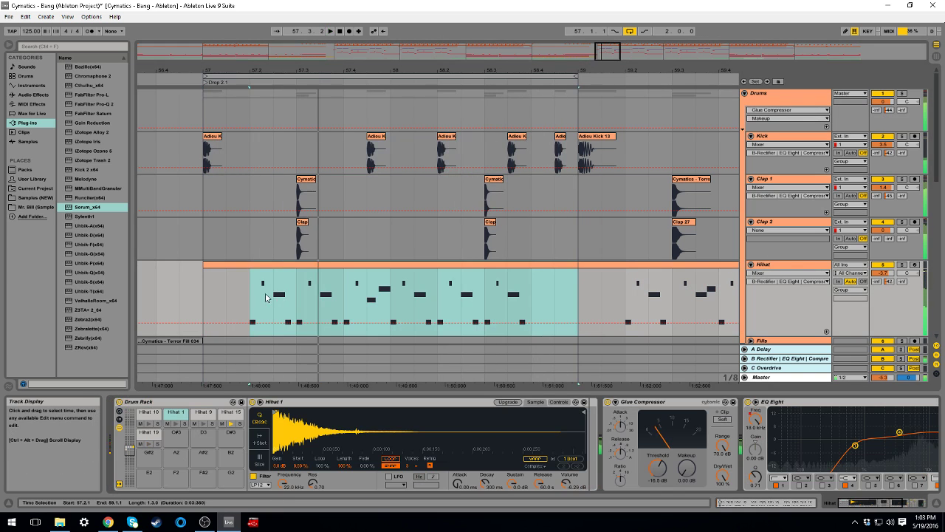
left_click(260, 294)
left_click(882, 265)
key("space")
left_click_drag(872, 502, 899, 502)
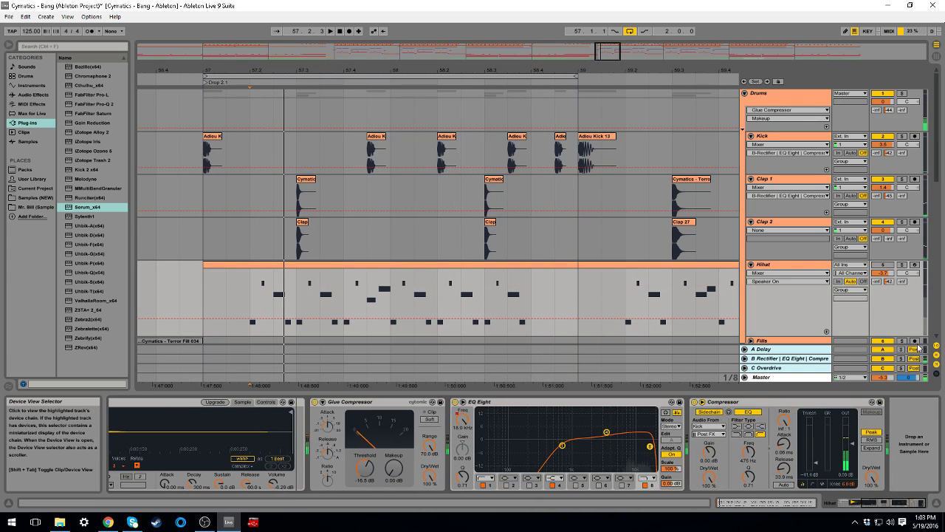
left_click(883, 265)
Solo the Hihat track, pull its upper EQ Eight band down to 2.64 kHz, and play the full mix with the track at -0.7 dB.
left_click(902, 265)
mouse_move(606, 431)
left_mouse_down()
mouse_move(595, 444)
mouse_move(620, 441)
mouse_move(598, 452)
left_mouse_up()
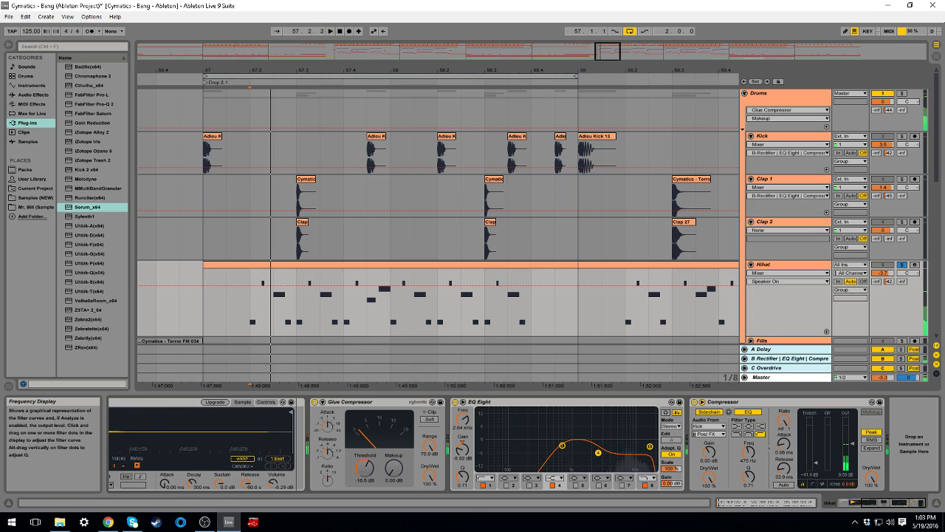
left_click(902, 265)
left_click(199, 284)
key("space")
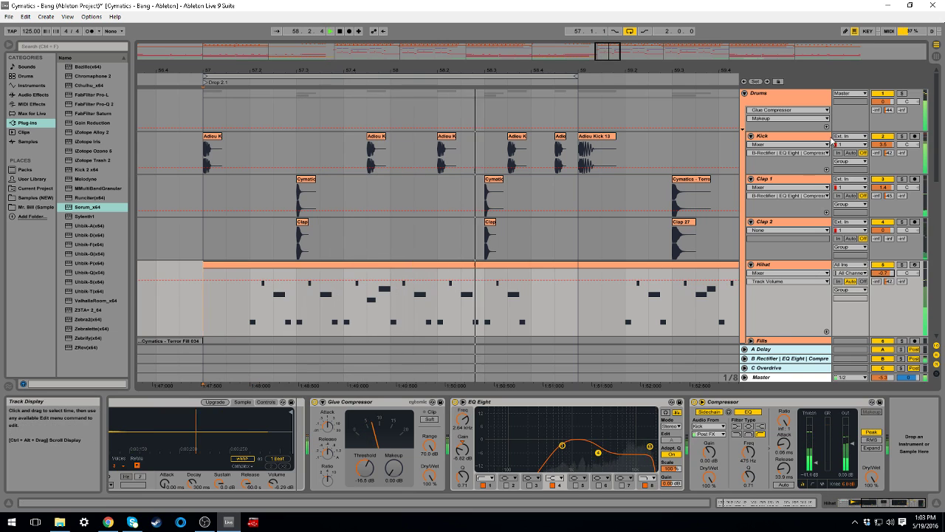
On the soloed Double FM track, set the EQ Eight low cut to 123 Hz and Serum's LFO 1 rate to 1/16.
scroll(700, 303, "down", 5)
left_click(751, 213)
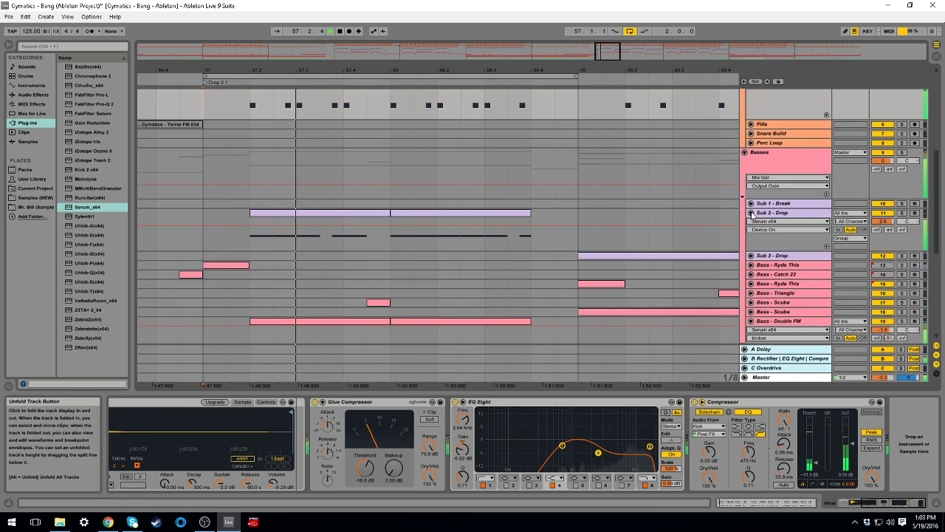
left_click(751, 213)
left_click(333, 300)
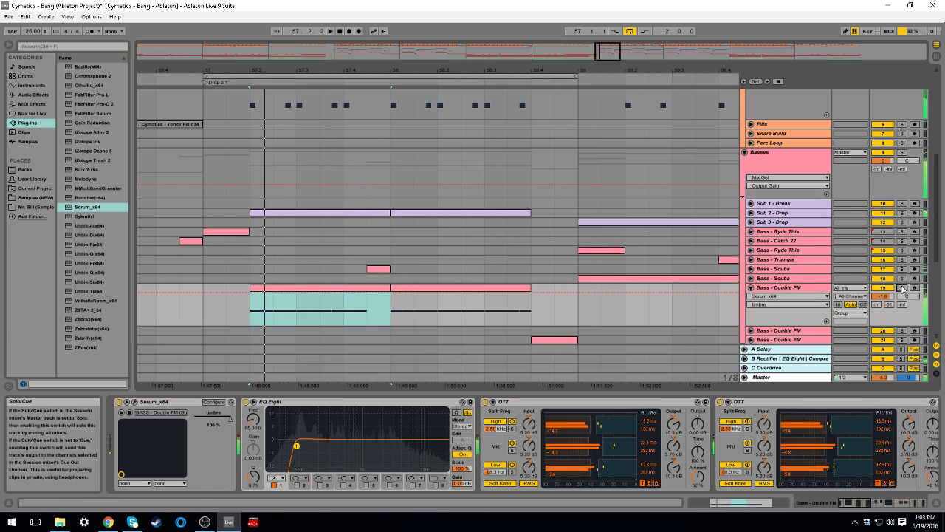
left_click(134, 402)
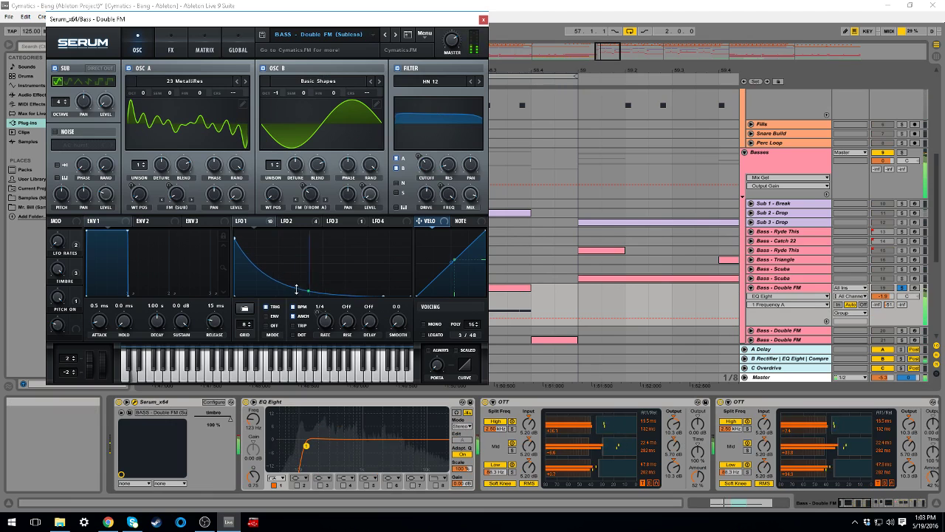
left_click_drag(324, 320, 323, 328)
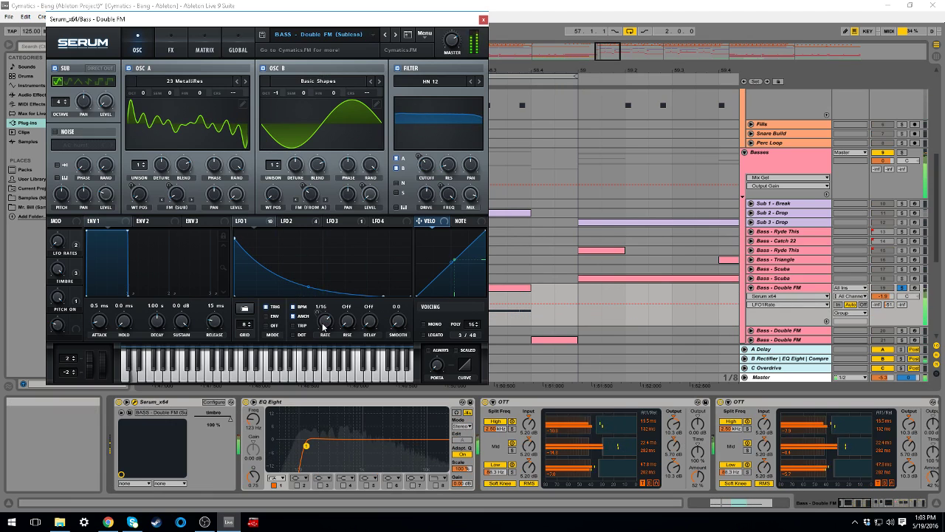
left_click(484, 22)
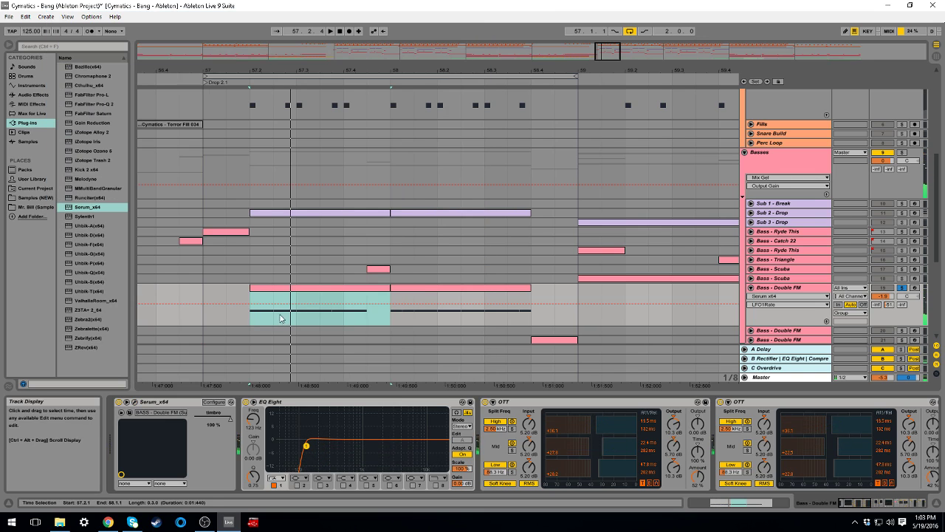
Automate the first Double FM clip's LFO 1 rate down to 1/2 from 57.2.3 to 58.1.1, with a raised step at 57.3.
left_click_drag(274, 310, 391, 311)
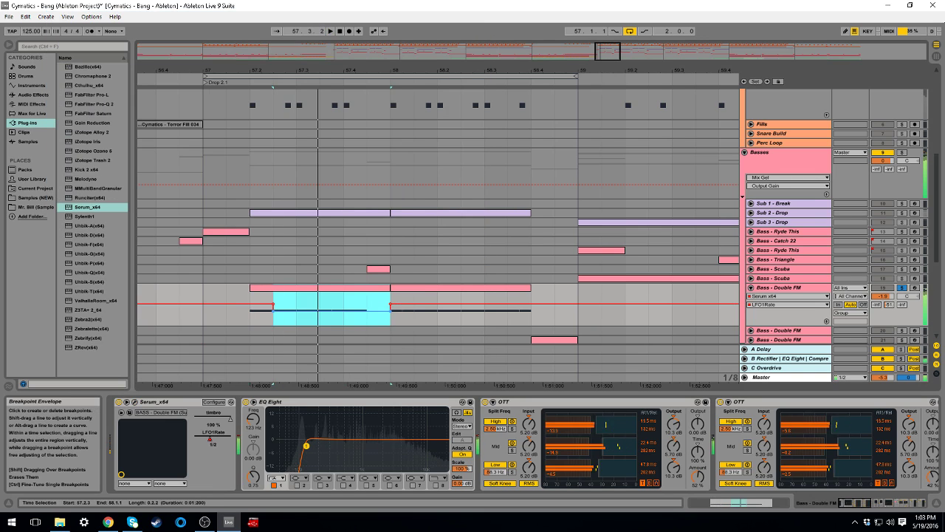
key("space")
key("space")
key("space")
left_click(269, 320)
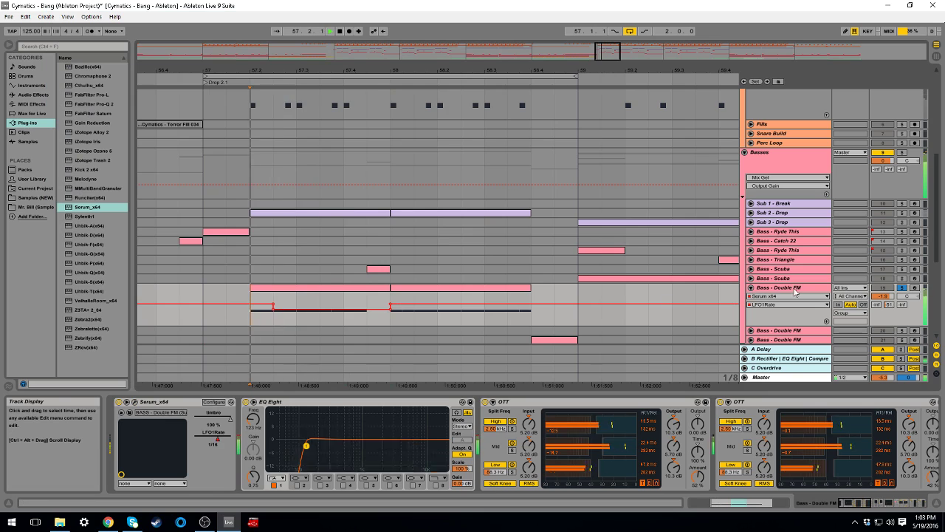
key("b")
left_click_drag(313, 309, 316, 299)
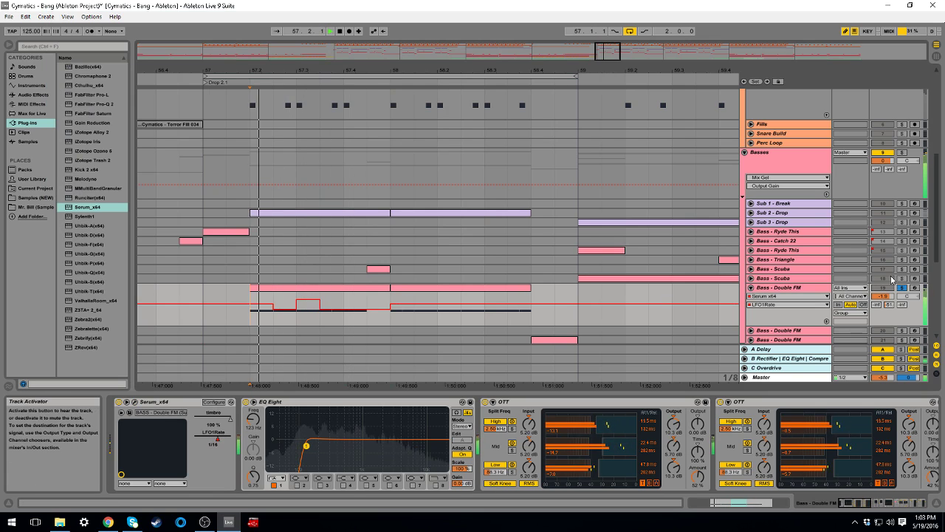
key("b")
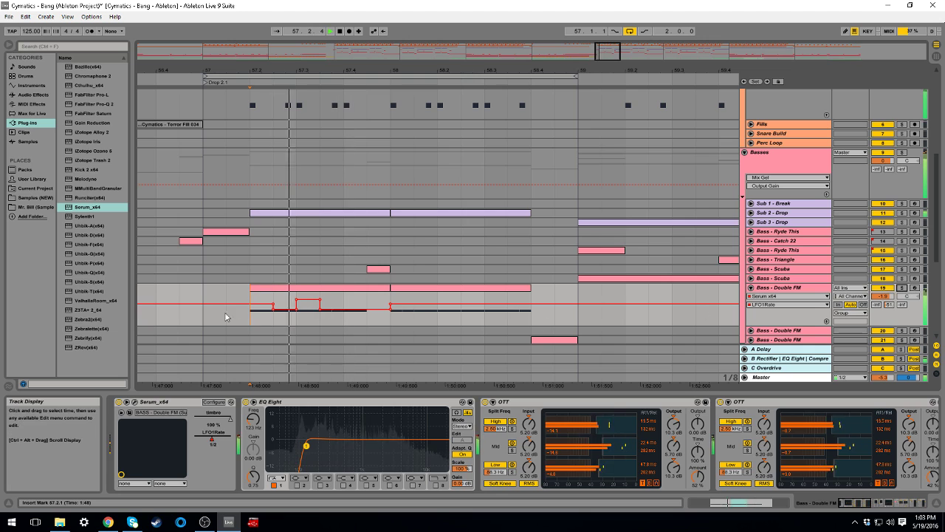
Set the makeup gain of the Master track's Glue Compressor to 5.24 dB.
left_click(803, 378)
left_click_drag(432, 466, 433, 464)
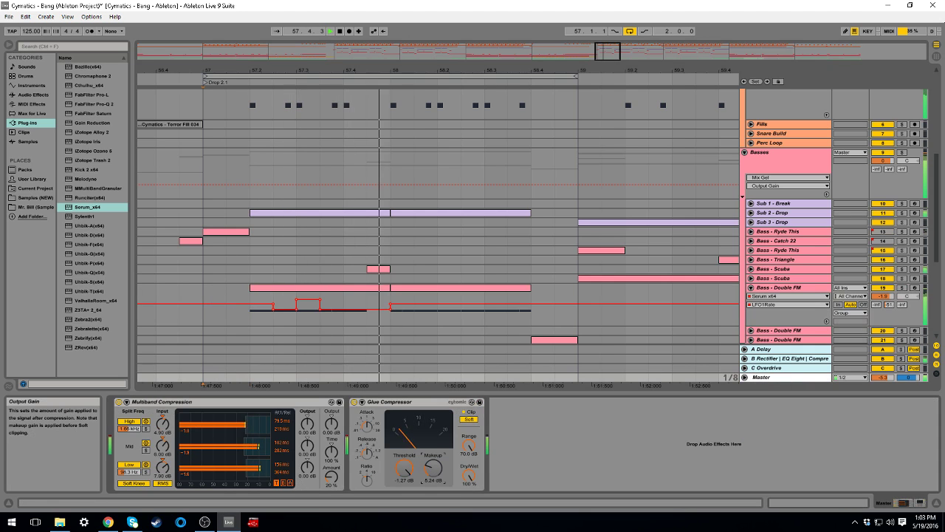
Draw low and high LFO 1 rate steps across the second Double FM clip and show the automation in its own lane.
key("b")
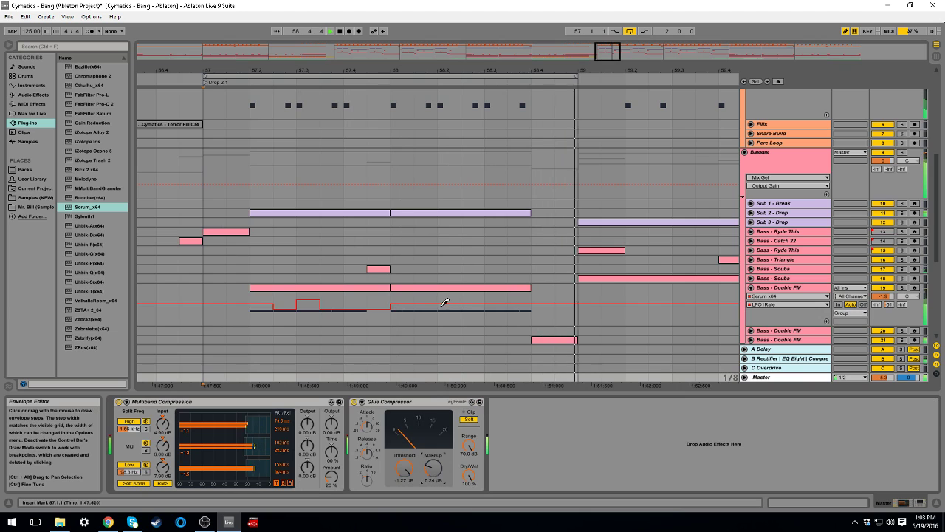
left_click(424, 310)
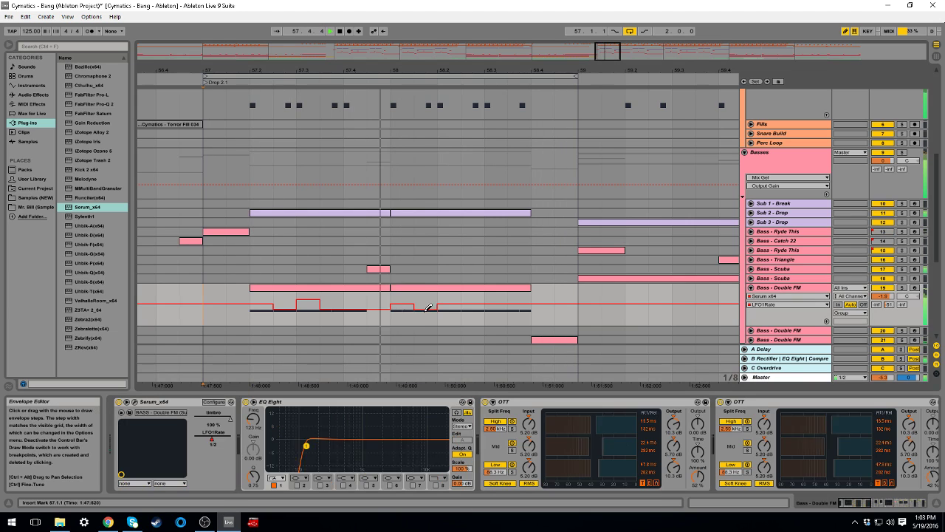
left_click(503, 312)
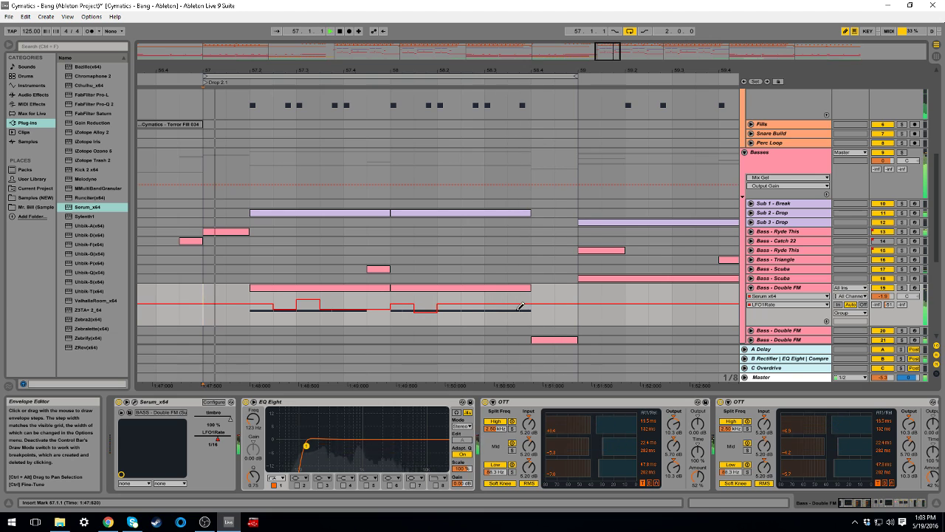
left_click(474, 299)
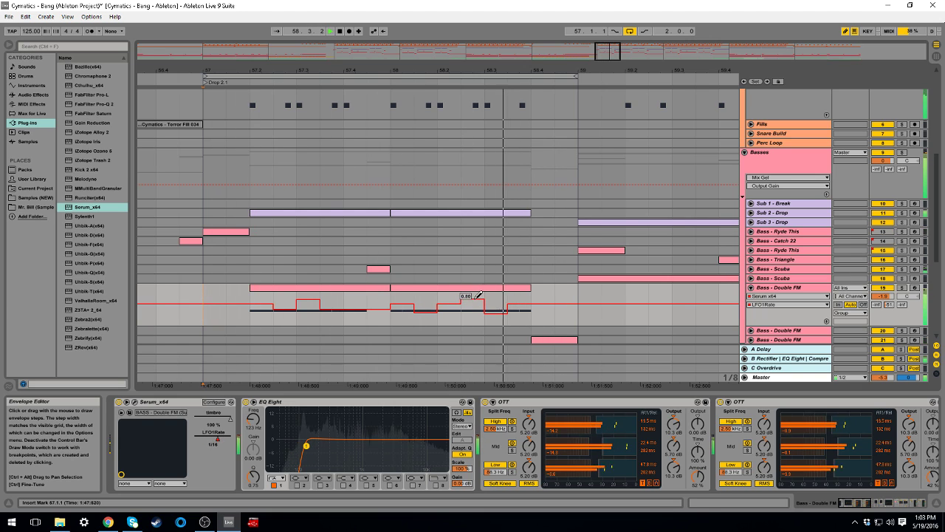
left_click(521, 309)
key("b")
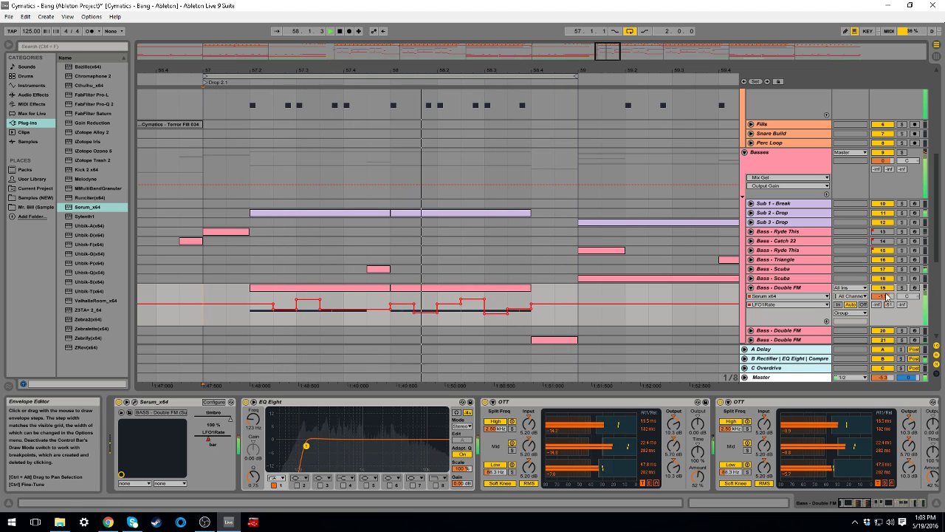
left_click(828, 321)
key("space")
Fold the Double FM, Kick, Clap 1, Clap 2 and Hihat tracks, and bring the whole arrangement into view.
scroll(597, 229, "down", 2)
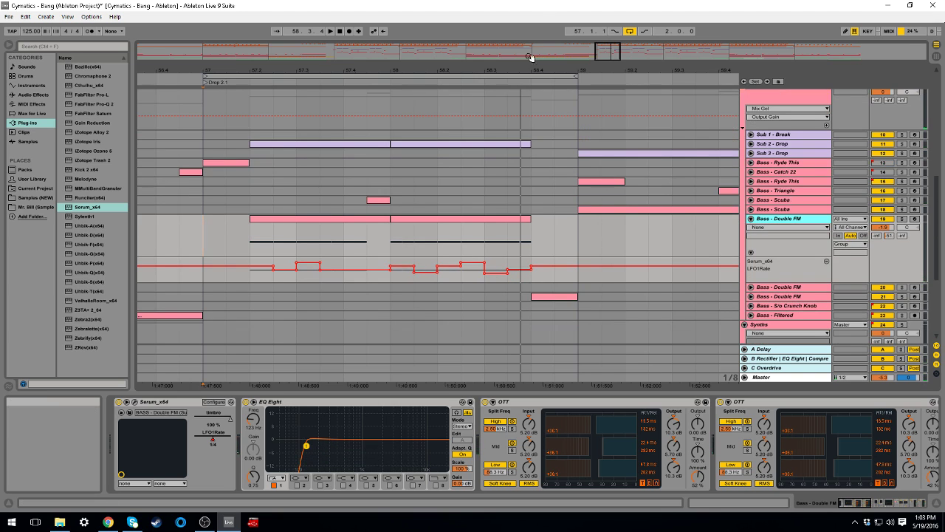
left_click_drag(531, 68, 531, 46)
left_click(751, 220)
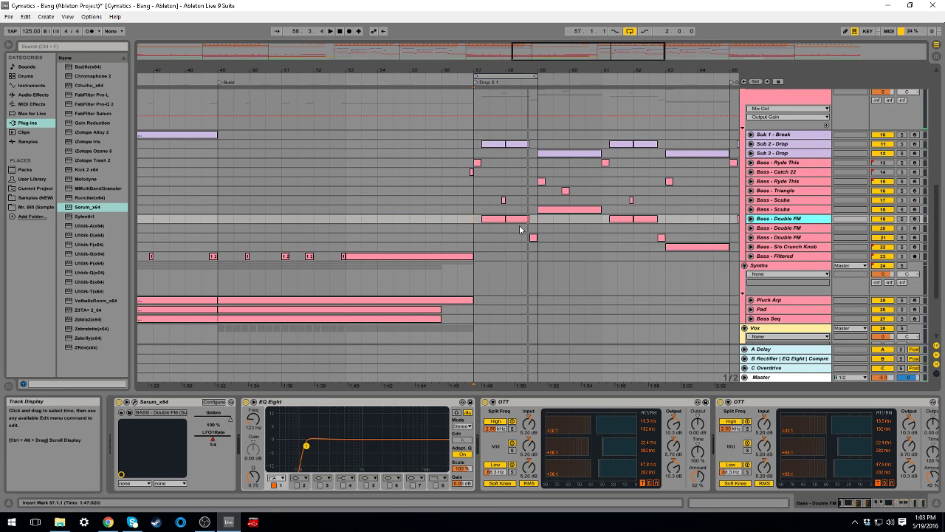
scroll(772, 148, "up", 6)
left_click(774, 118)
scroll(774, 121, "up", 4)
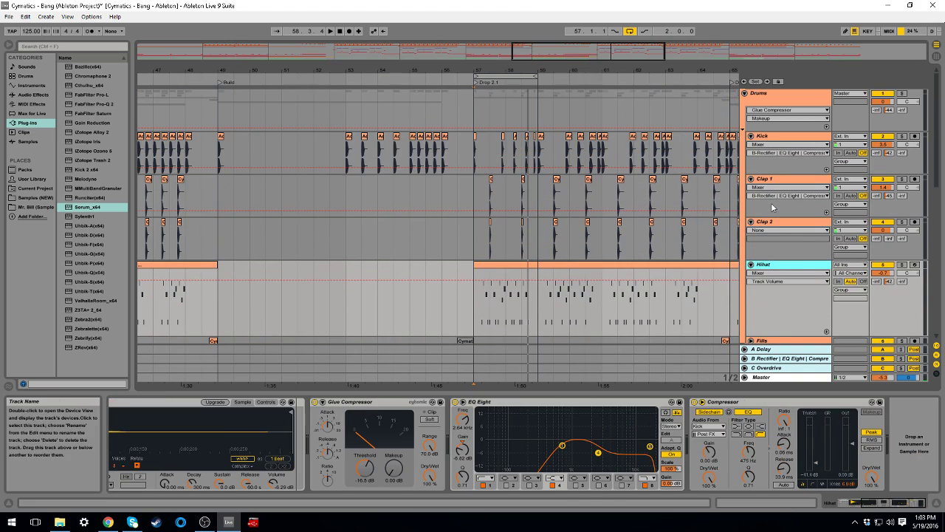
left_click(768, 137, "shift")
left_click(752, 136)
left_click(475, 221)
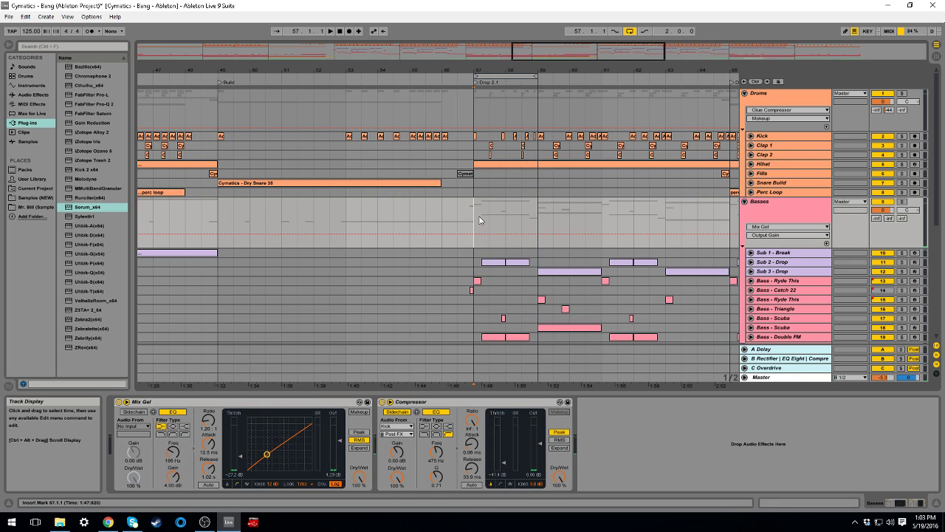
left_click_drag(479, 71, 484, 22)
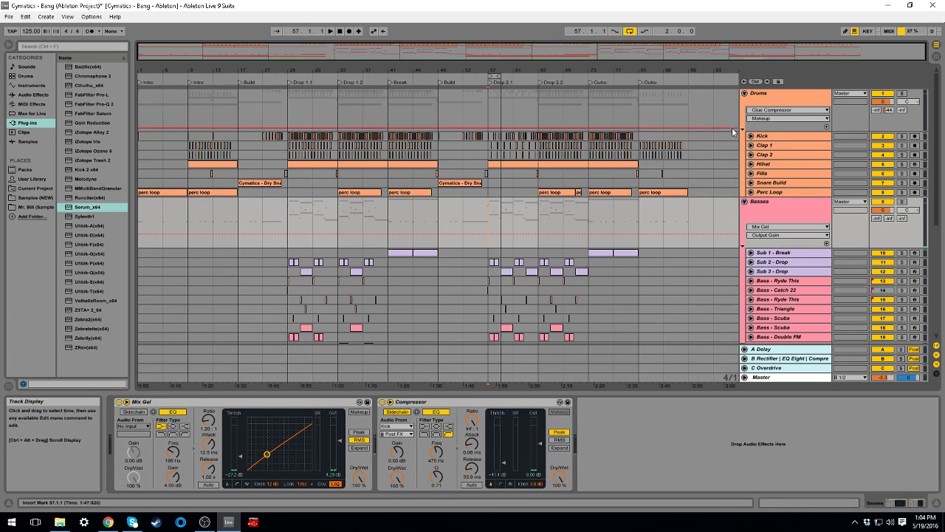
Go through the remaining drum tracks from Hihat downward and select the Basses group track.
left_click(783, 164)
key("Down")
key("Down")
key("Down")
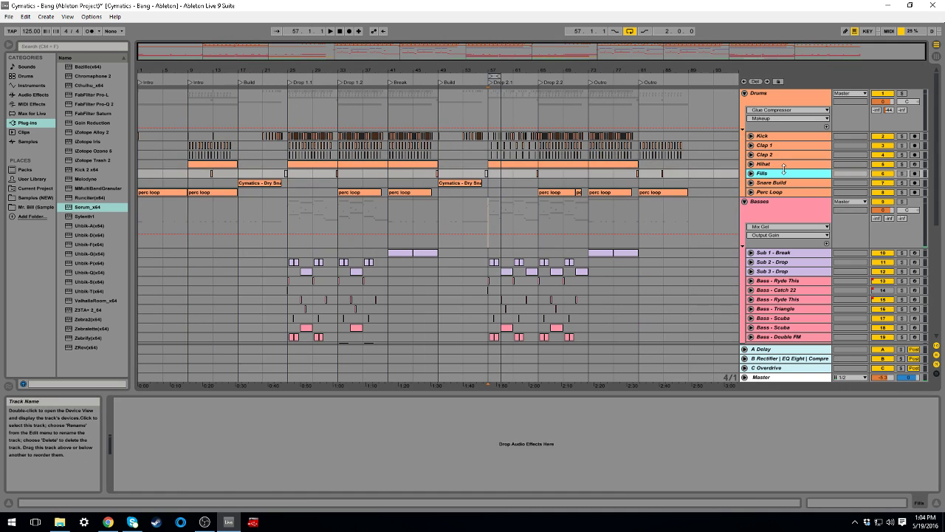
key("Down")
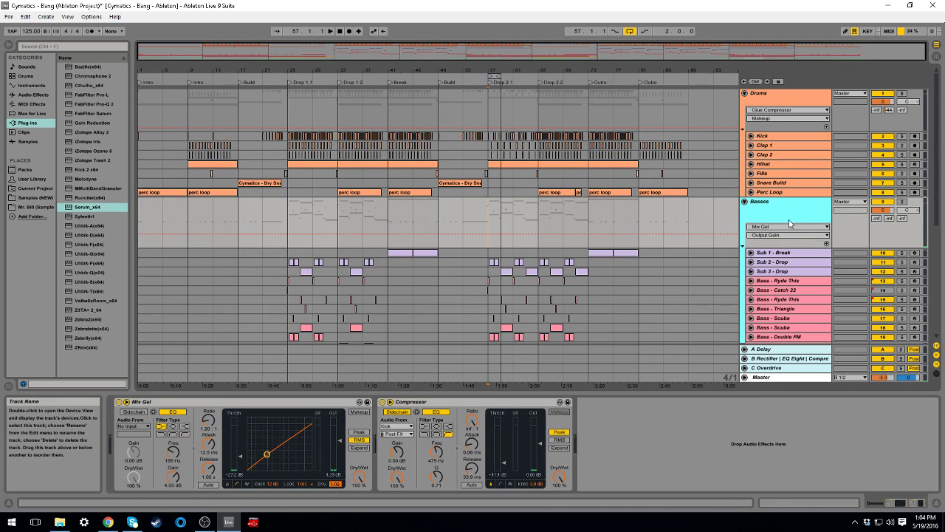
Unfold all bass tracks from Sub 1 - Break through Bass - Filtered together and fold them again.
left_click(785, 253)
scroll(788, 259, "down", 3)
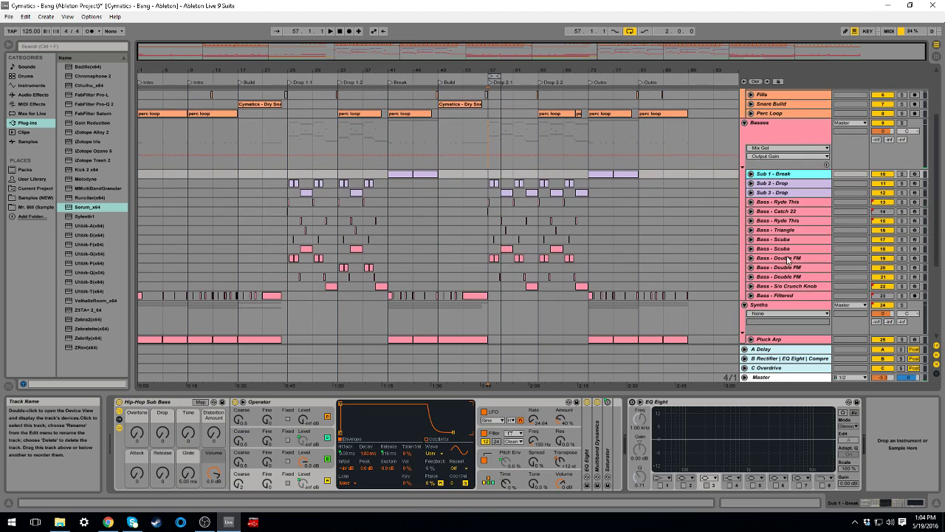
left_click(777, 296, "shift")
left_click(751, 295)
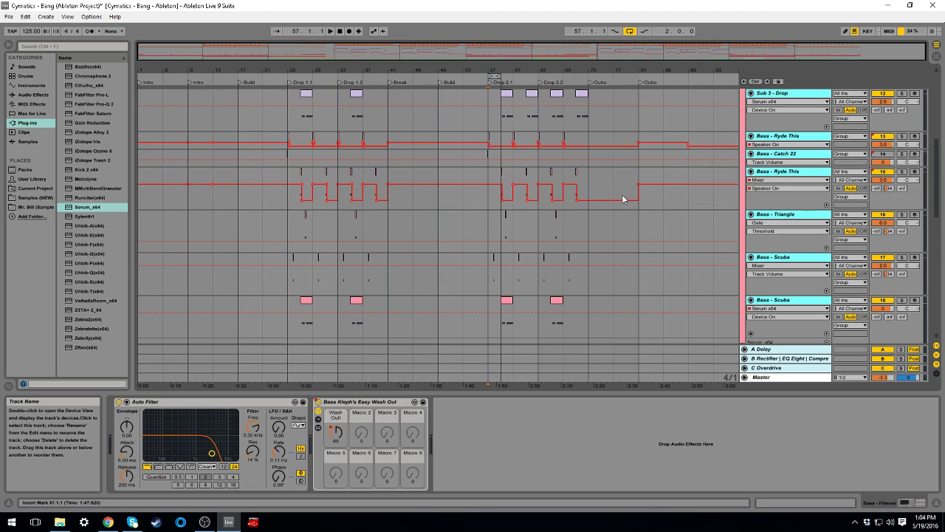
scroll(591, 221, "up", 4)
left_click_drag(497, 71, 509, 14)
left_click(751, 130)
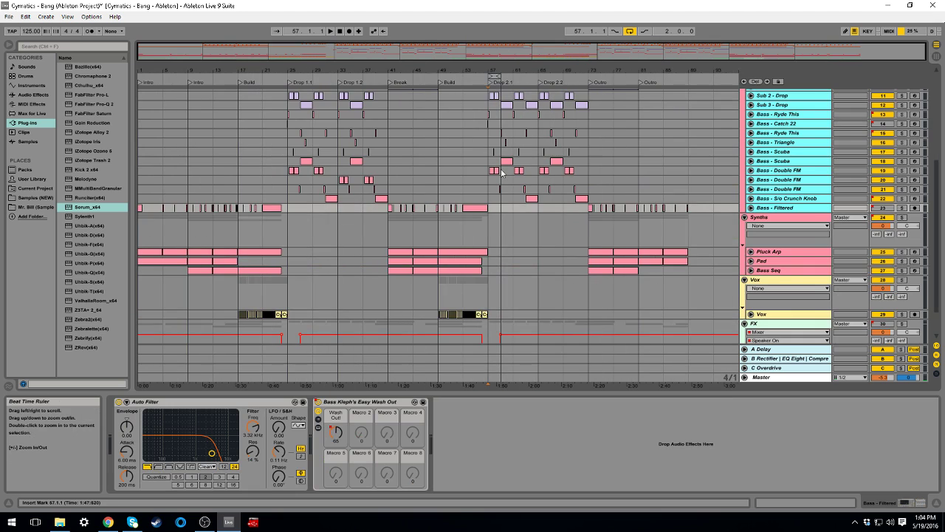
Select the Synths group lane at Drop 2.1 and hide the device view to give the arrangement more room.
left_click(494, 230)
scroll(760, 292, "down", 2)
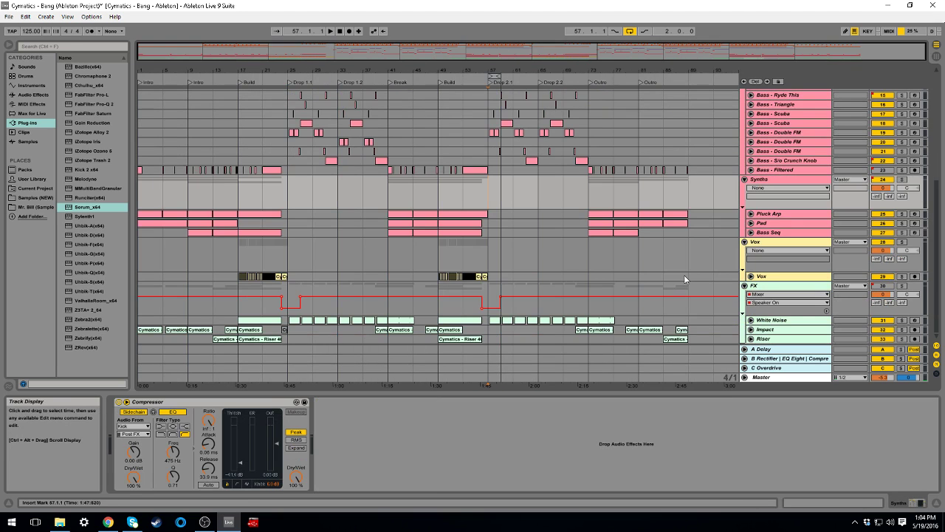
left_click(575, 392)
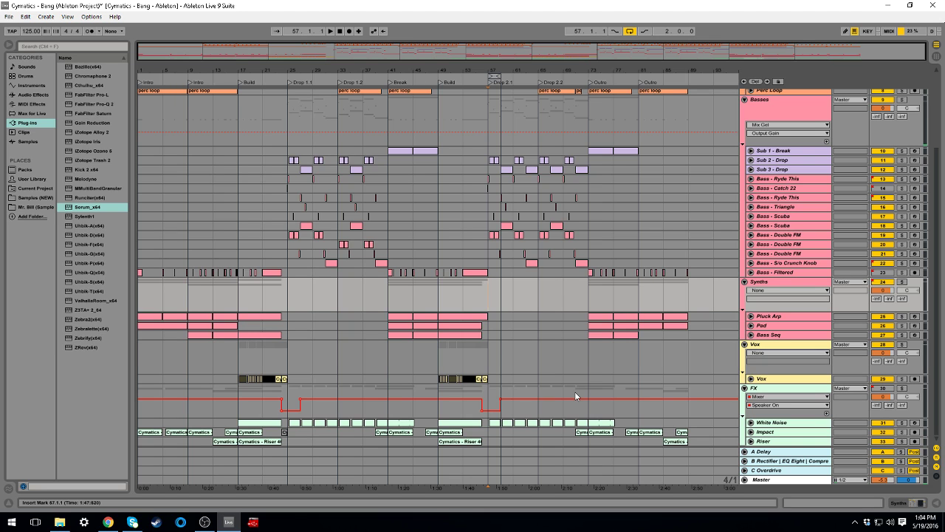
scroll(575, 392, "up", 3)
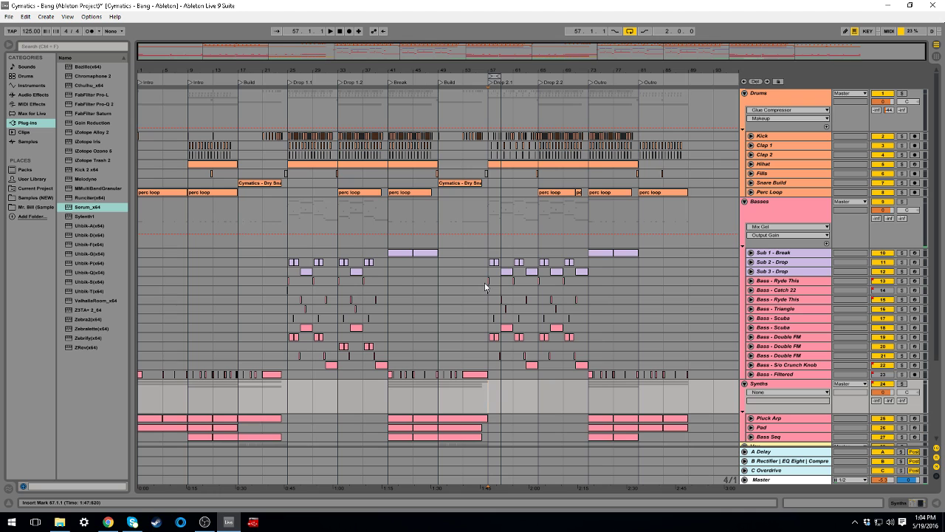
Select the time range from 57.1.1 to 59.1.1 on the Basses group at Drop 2.1.
left_click(492, 225)
scroll(503, 193, "up", 6)
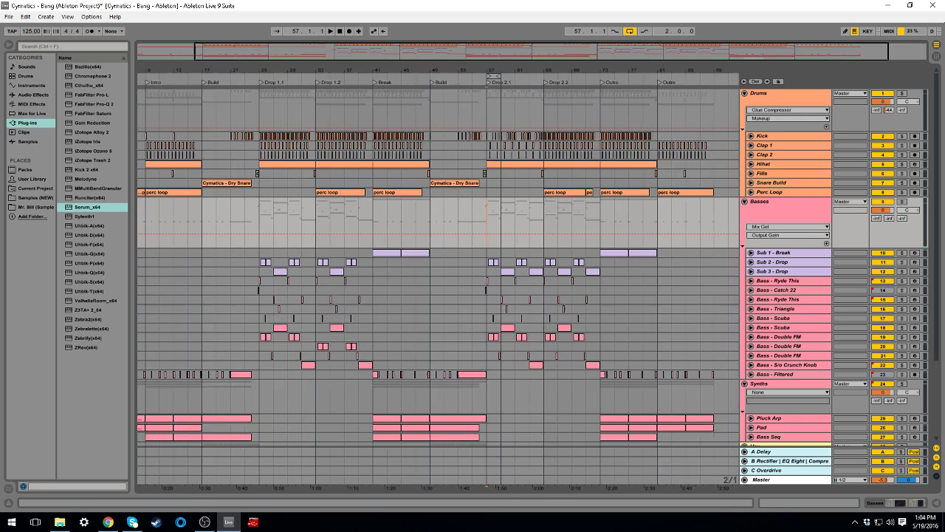
right_click(481, 236)
left_click(571, 289)
left_click_drag(505, 218, 418, 220)
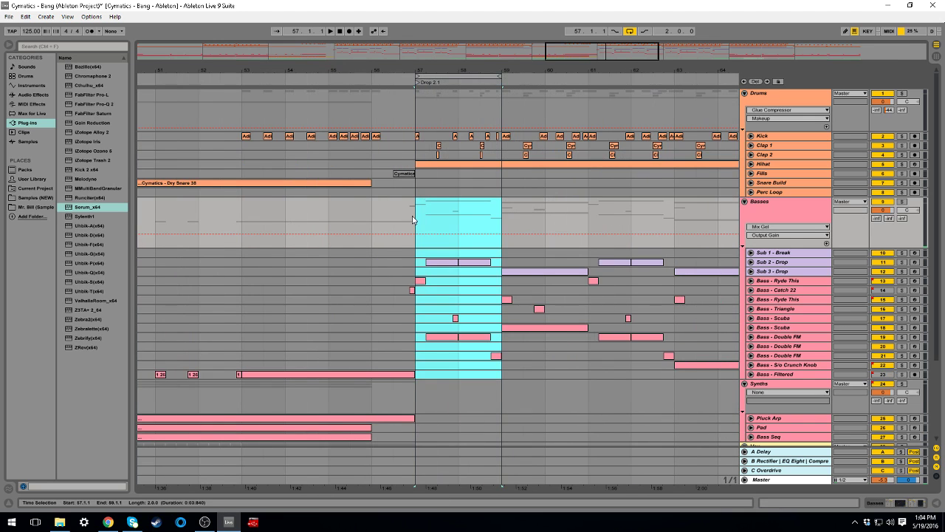
Select 57.1.1 to 59.1.1 across the tracks from Bass - S/o Crunch Knob up to Drums, and set the insert marker at 59.1.1 on Basses.
left_click(419, 219)
left_click_drag(417, 365, 501, 59)
left_click(414, 238)
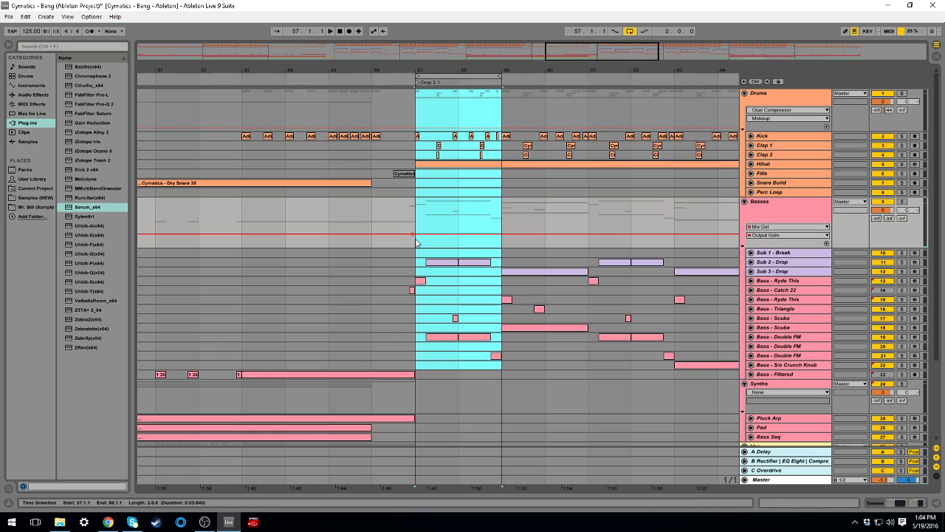
left_click(499, 213)
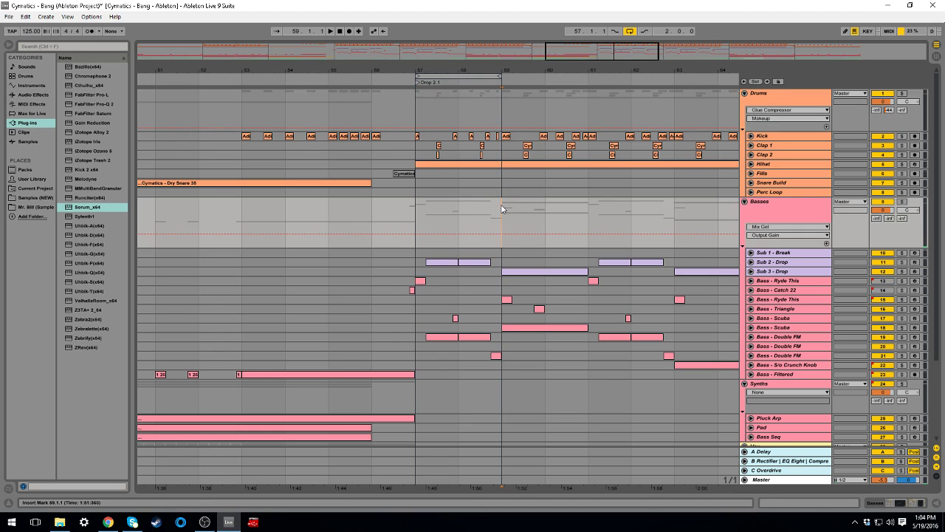